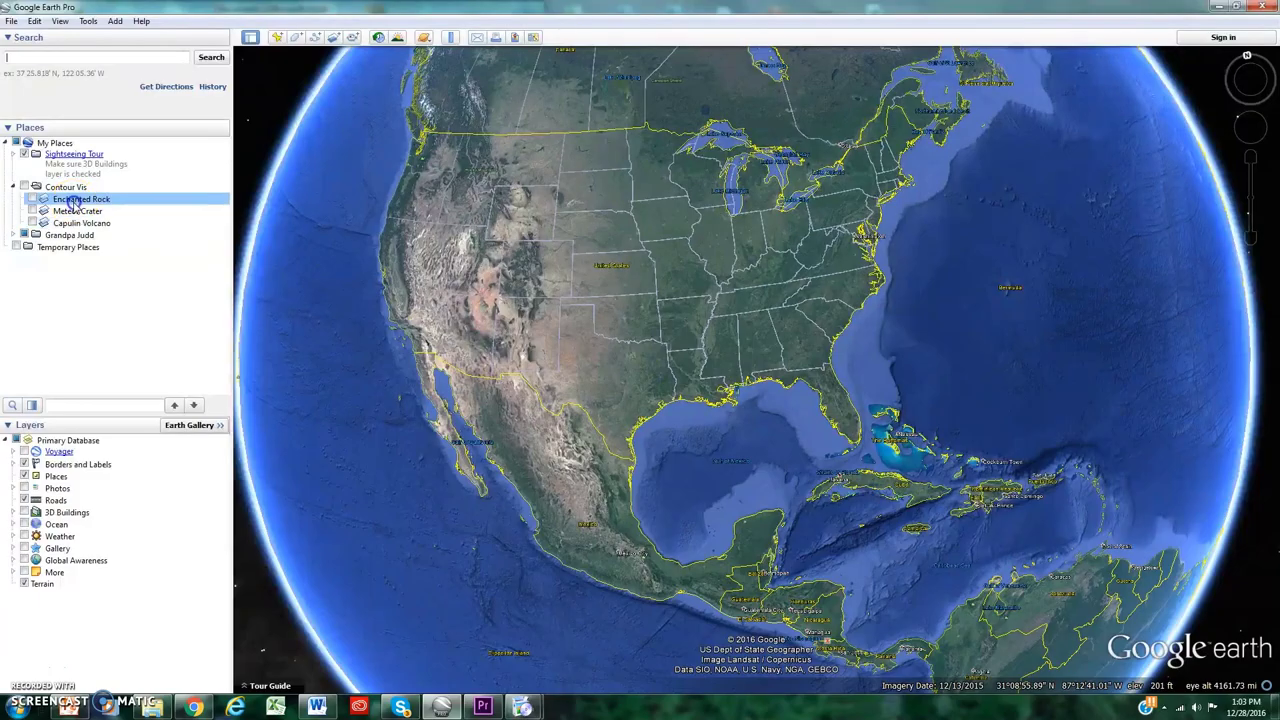
Step: Fly to Enchanted Rock, then tilt and pan to center the granite dome in 3D
{"action": "left_click", "coordinate": [400, 243]}
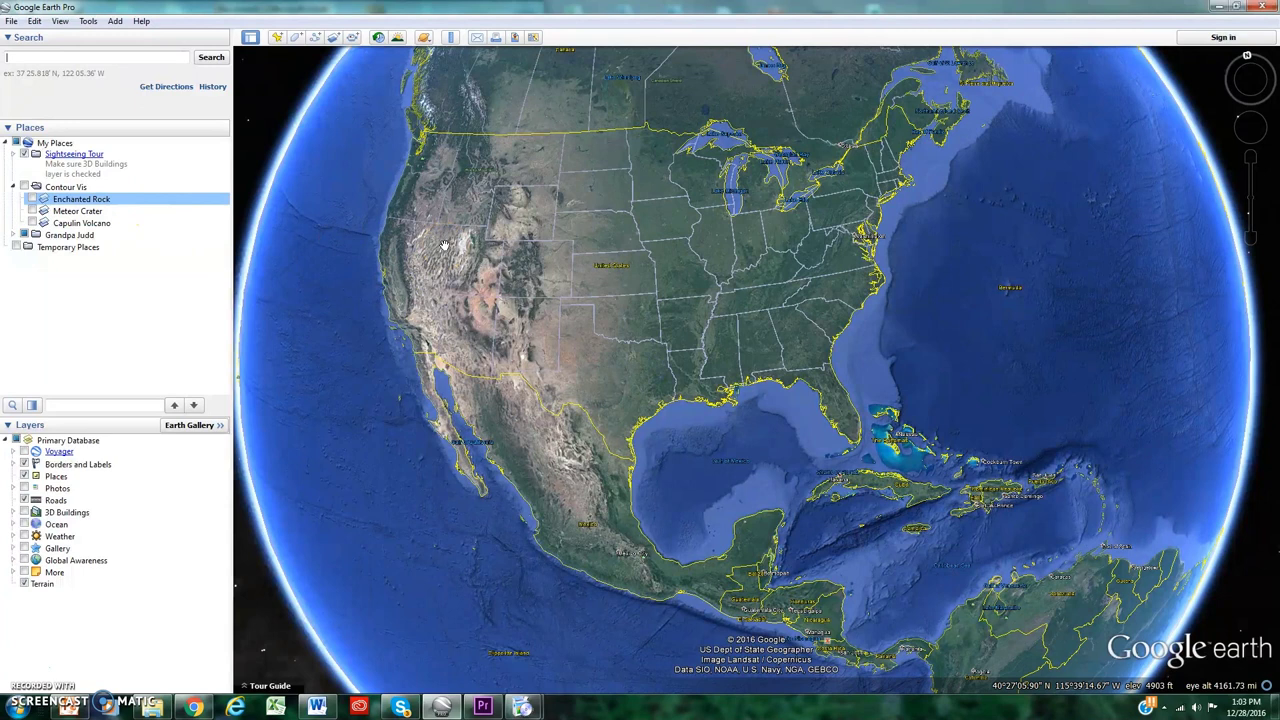
{"action": "left_click", "coordinate": [79, 201]}
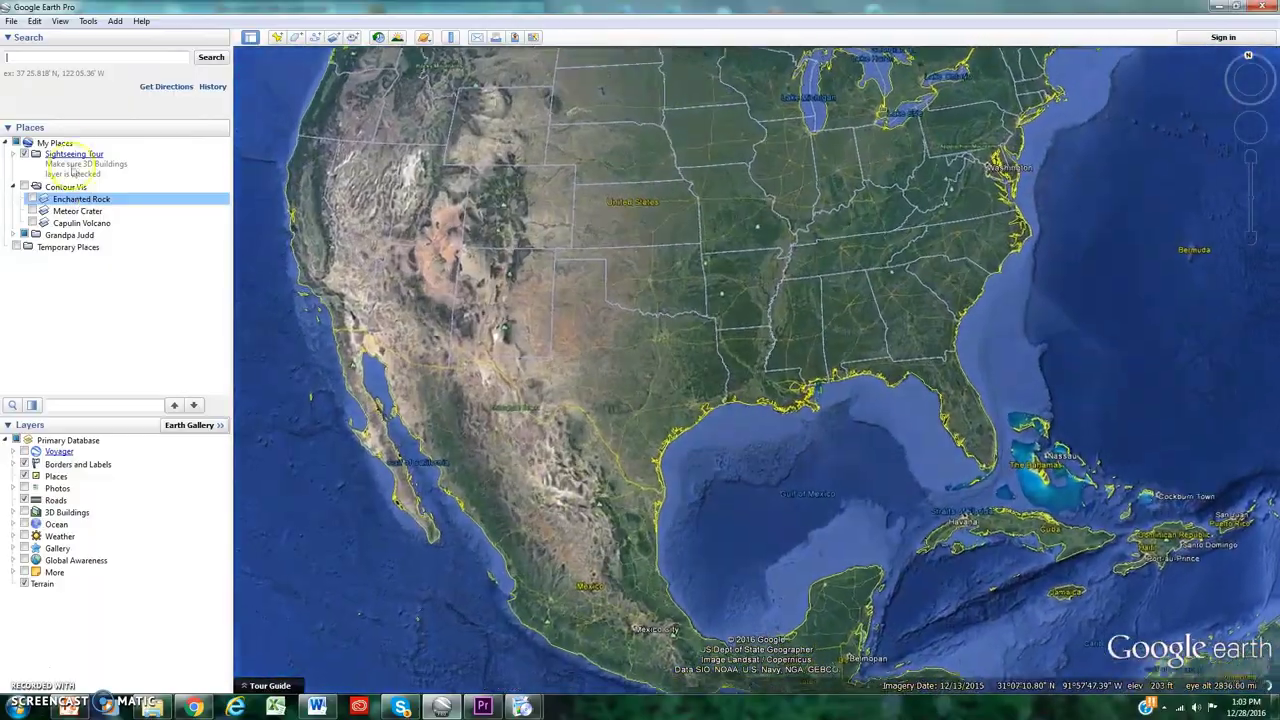
{"action": "left_click", "coordinate": [90, 58]}
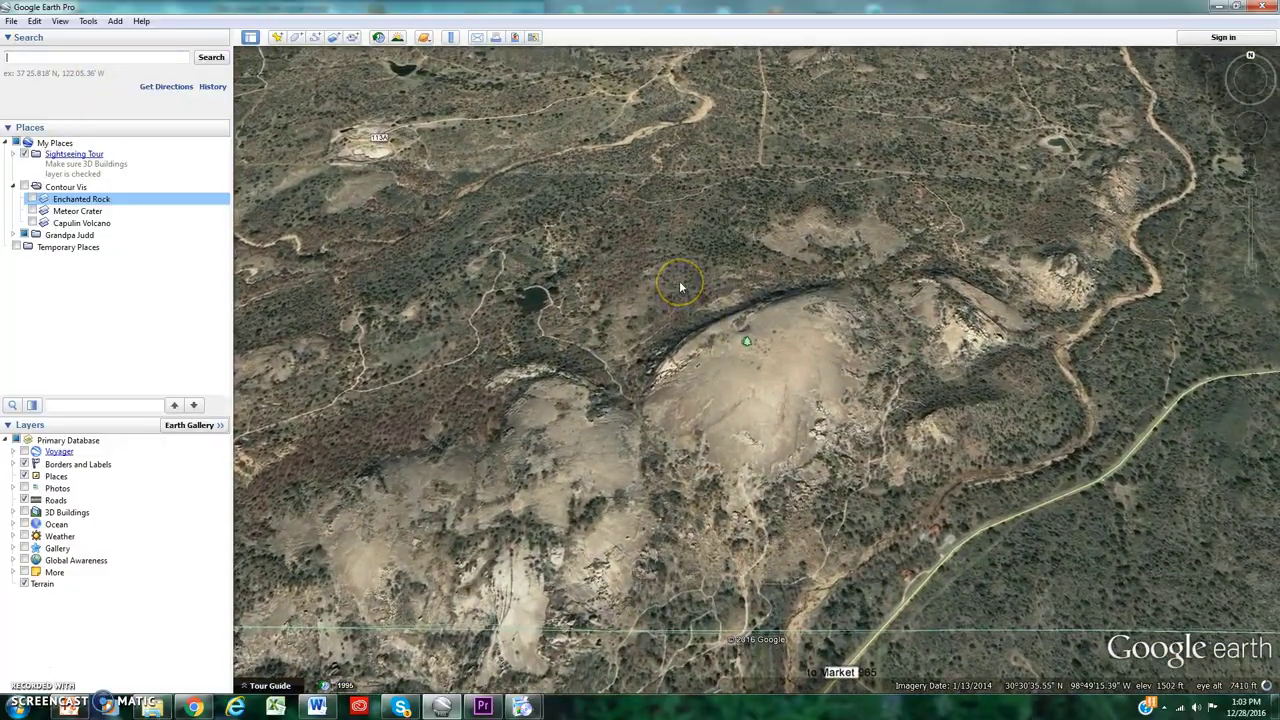
{"action": "left_click", "coordinate": [680, 287]}
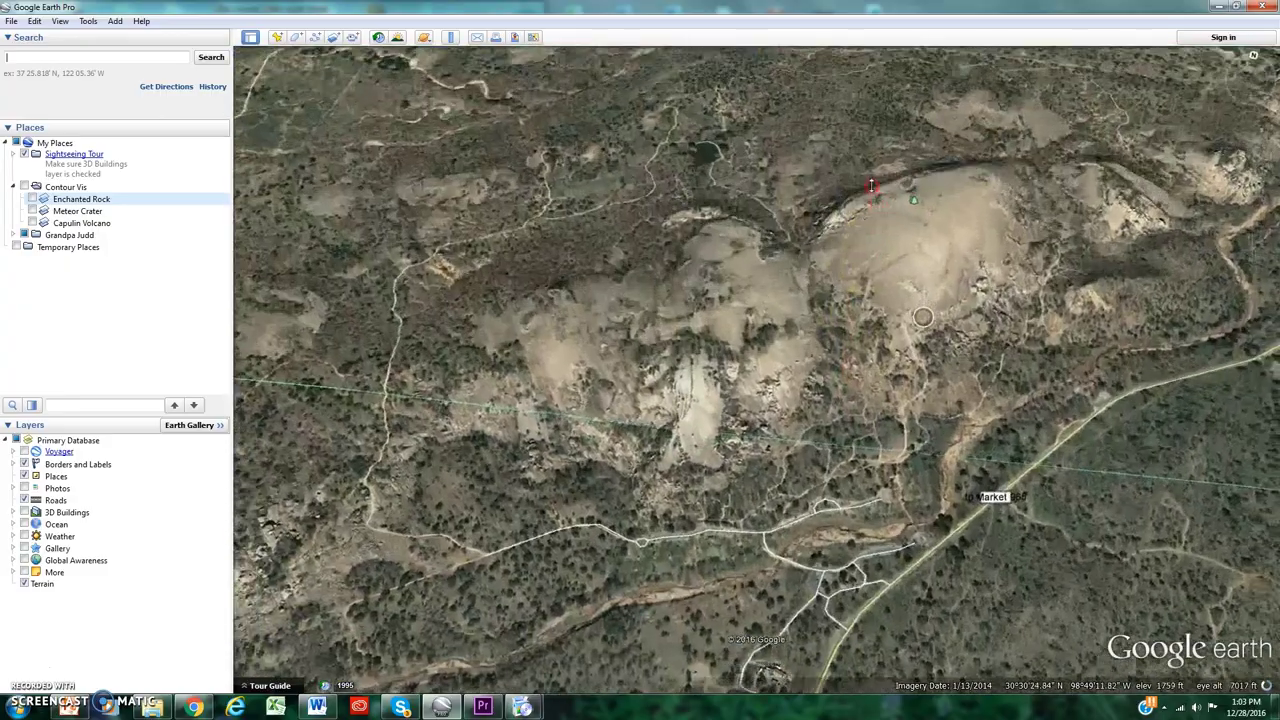
{"action": "middle_click_drag", "start_coordinate": [871, 185], "coordinate": [841, 176]}
{"action": "left_click_drag", "start_coordinate": [924, 231], "coordinate": [827, 288]}
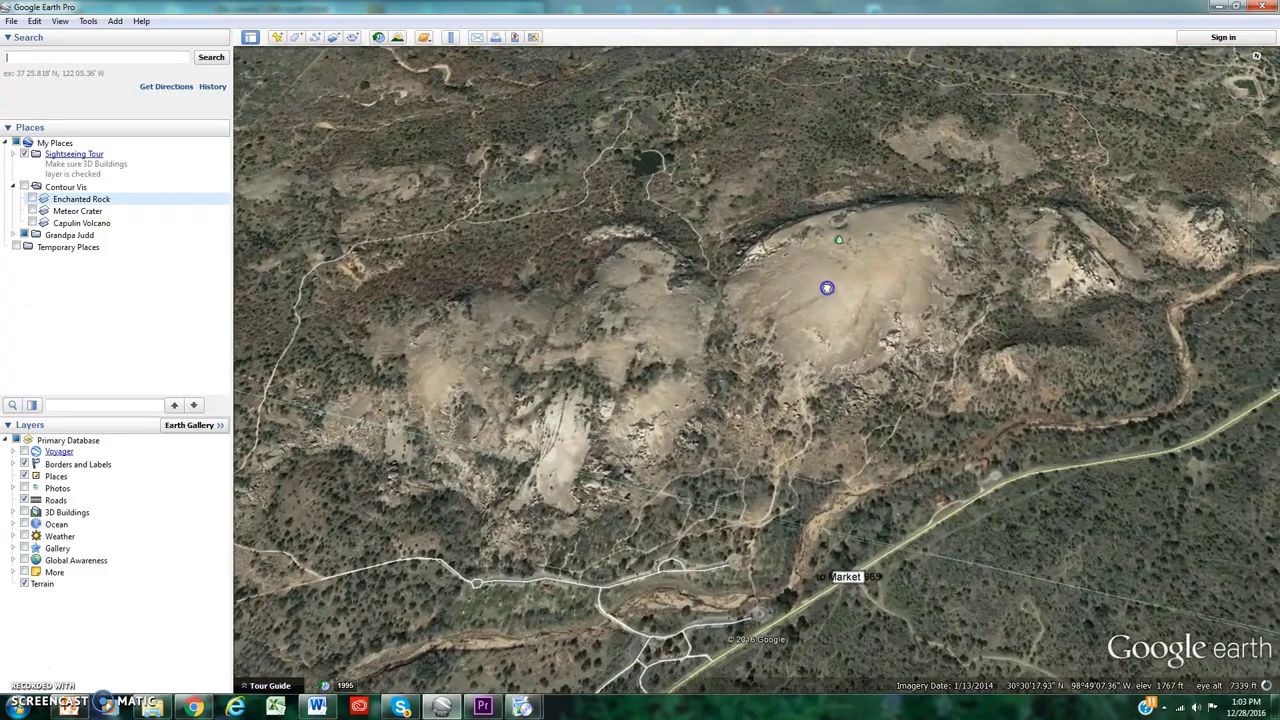
Step: Turn on the Enchanted Rock contour overlay, fade it toward Clear, then restore it to fully Opaque
{"action": "left_click", "coordinate": [31, 199]}
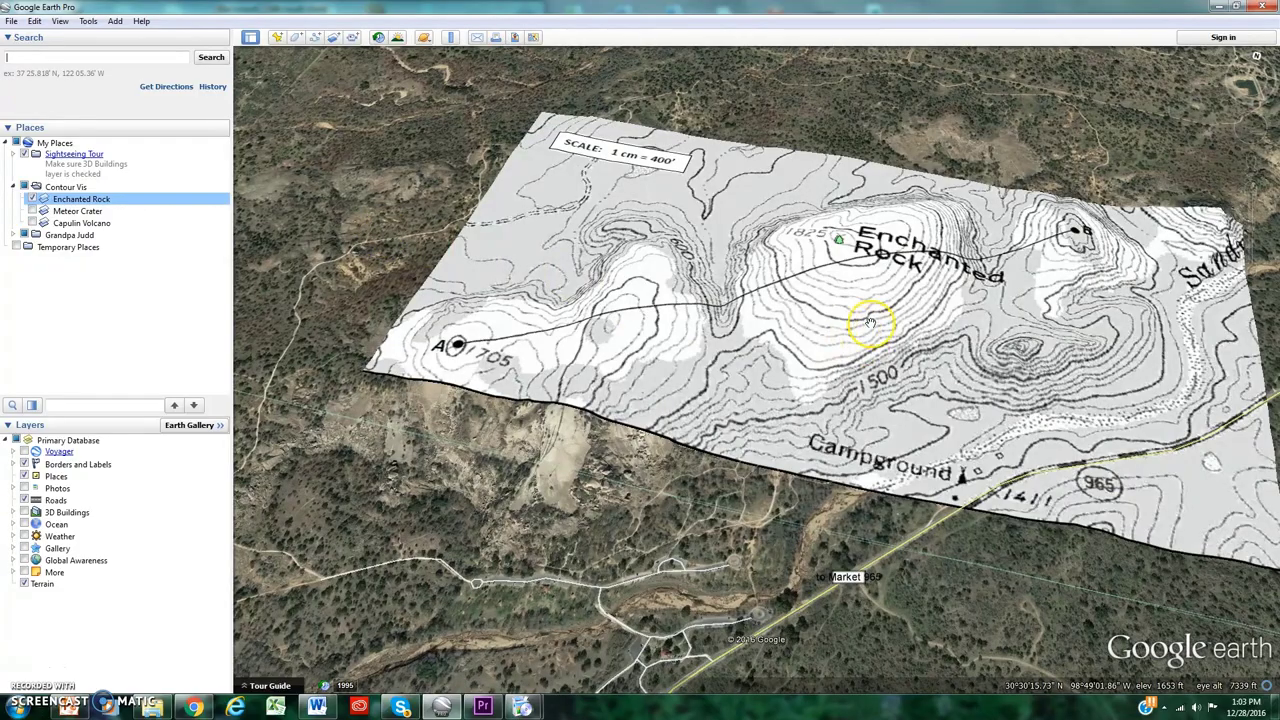
{"action": "middle_click_drag", "start_coordinate": [818, 366], "coordinate": [915, 278]}
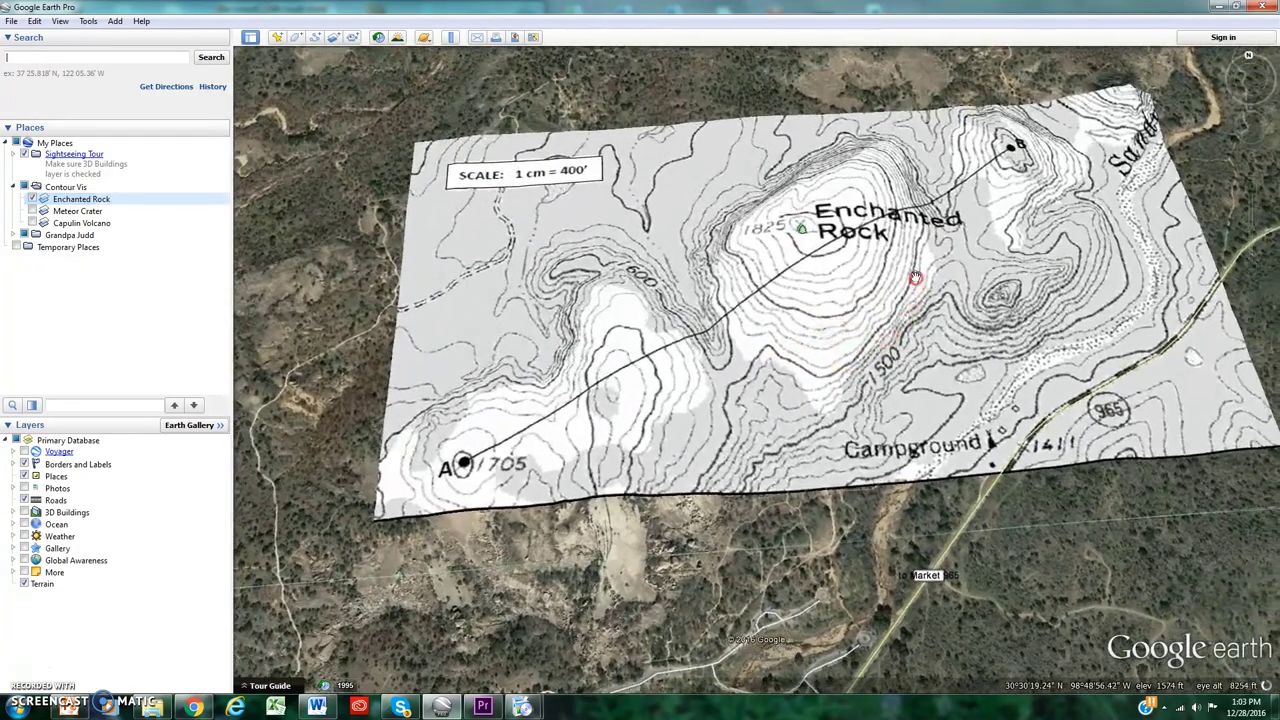
{"action": "right_click", "coordinate": [80, 199]}
{"action": "left_click", "coordinate": [109, 386]}
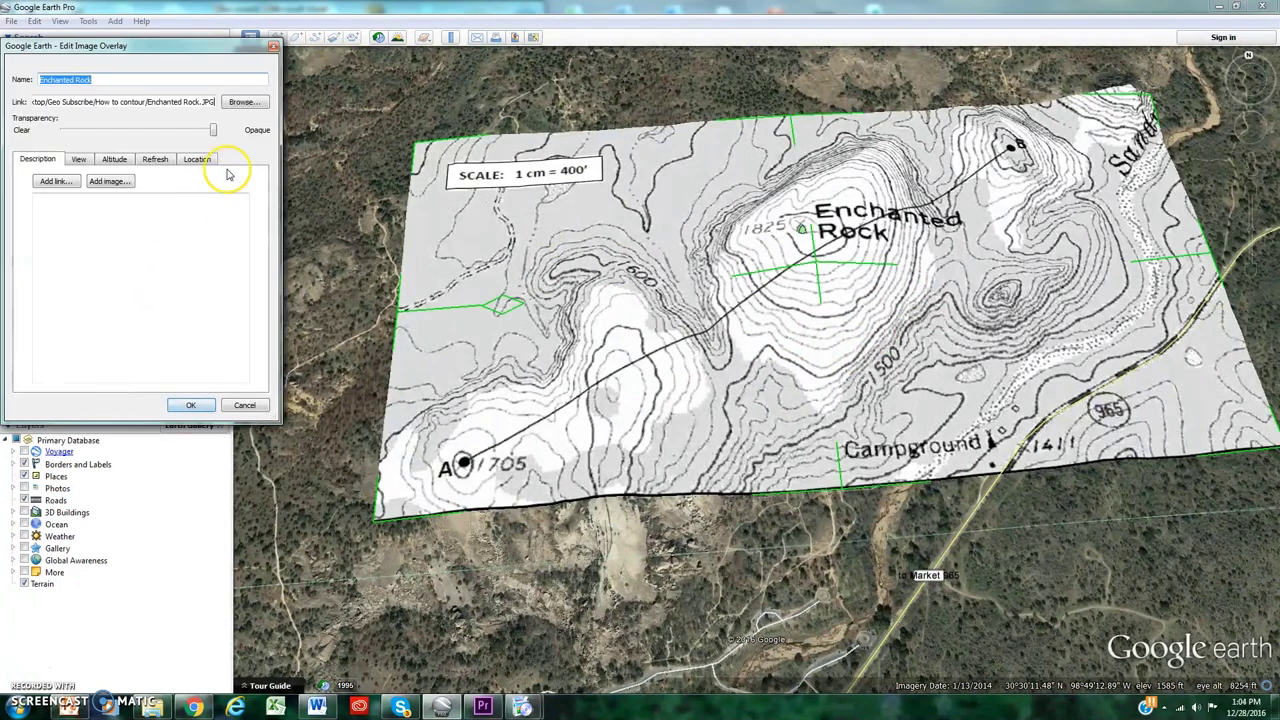
{"action": "left_click_drag", "start_coordinate": [213, 134], "coordinate": [105, 134]}
{"action": "mouse_move", "coordinate": [669, 272]}
{"action": "middle_mouse_down"}
{"action": "mouse_move", "coordinate": [590, 363]}
{"action": "mouse_move", "coordinate": [657, 363]}
{"action": "mouse_move", "coordinate": [757, 449]}
{"action": "mouse_move", "coordinate": [710, 373]}
{"action": "mouse_move", "coordinate": [674, 429]}
{"action": "mouse_move", "coordinate": [663, 423]}
{"action": "middle_mouse_up"}
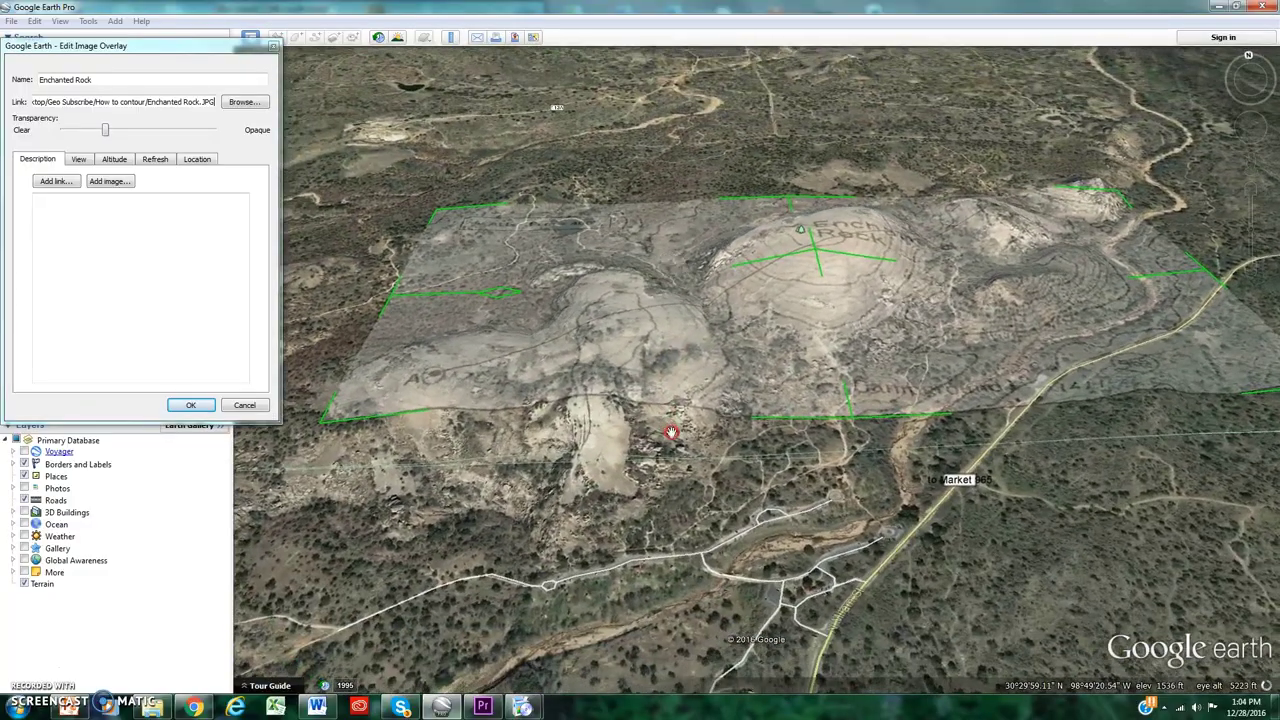
{"action": "left_click_drag", "start_coordinate": [104, 133], "coordinate": [239, 133]}
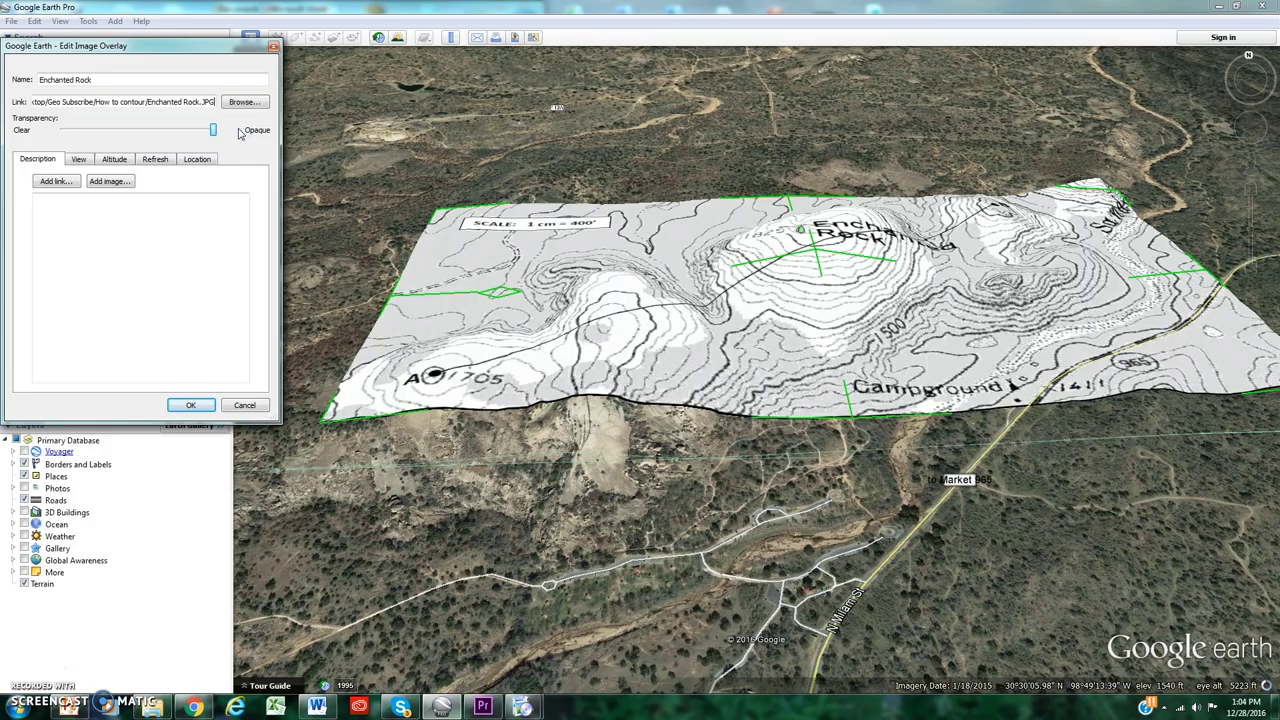
{"action": "middle_click_drag", "start_coordinate": [486, 316], "coordinate": [690, 195]}
{"action": "left_click", "coordinate": [190, 405]}
{"action": "left_click", "coordinate": [436, 389]}
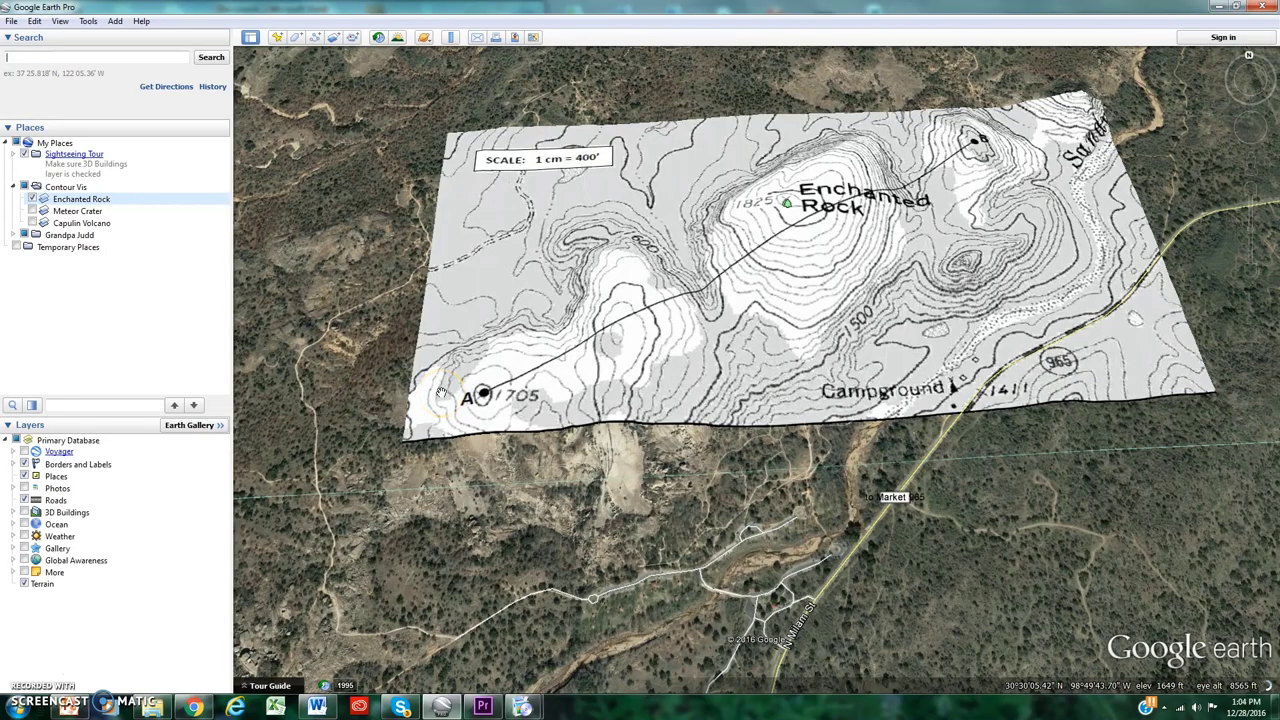
Step: Create a new path named 'Enchanted Rock'
{"action": "left_click", "coordinate": [480, 394]}
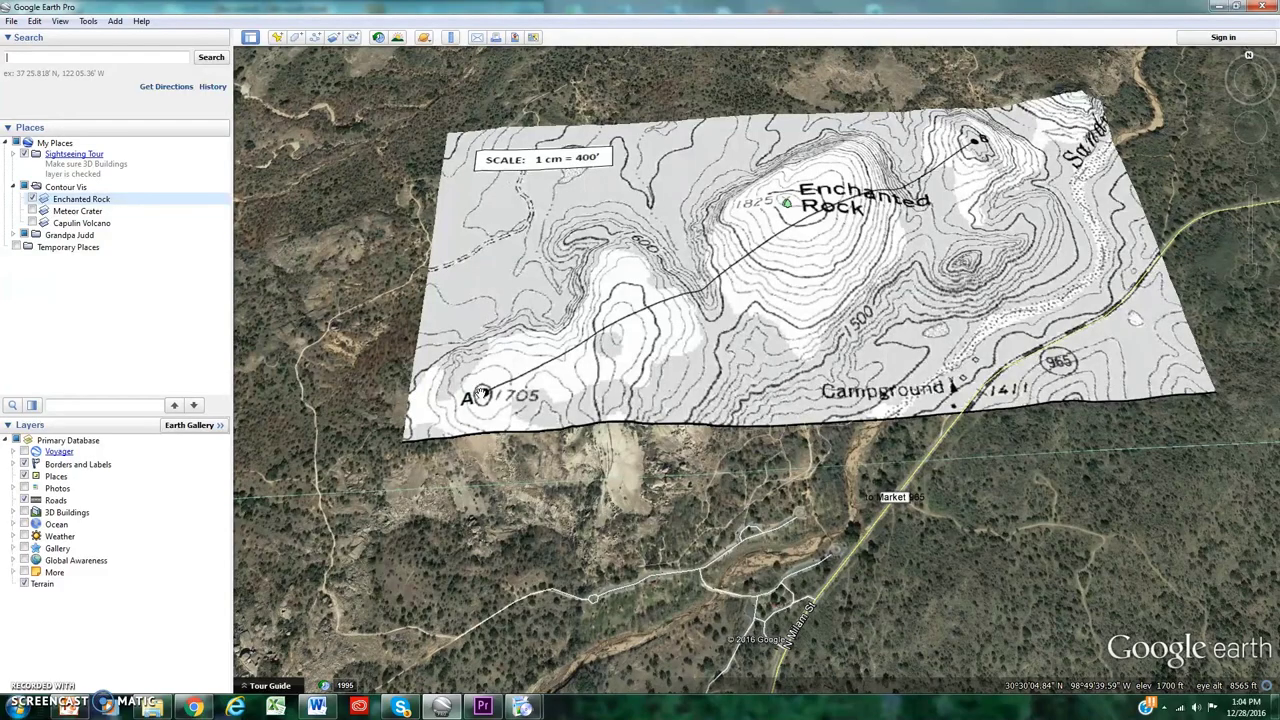
{"action": "left_click", "coordinate": [315, 38]}
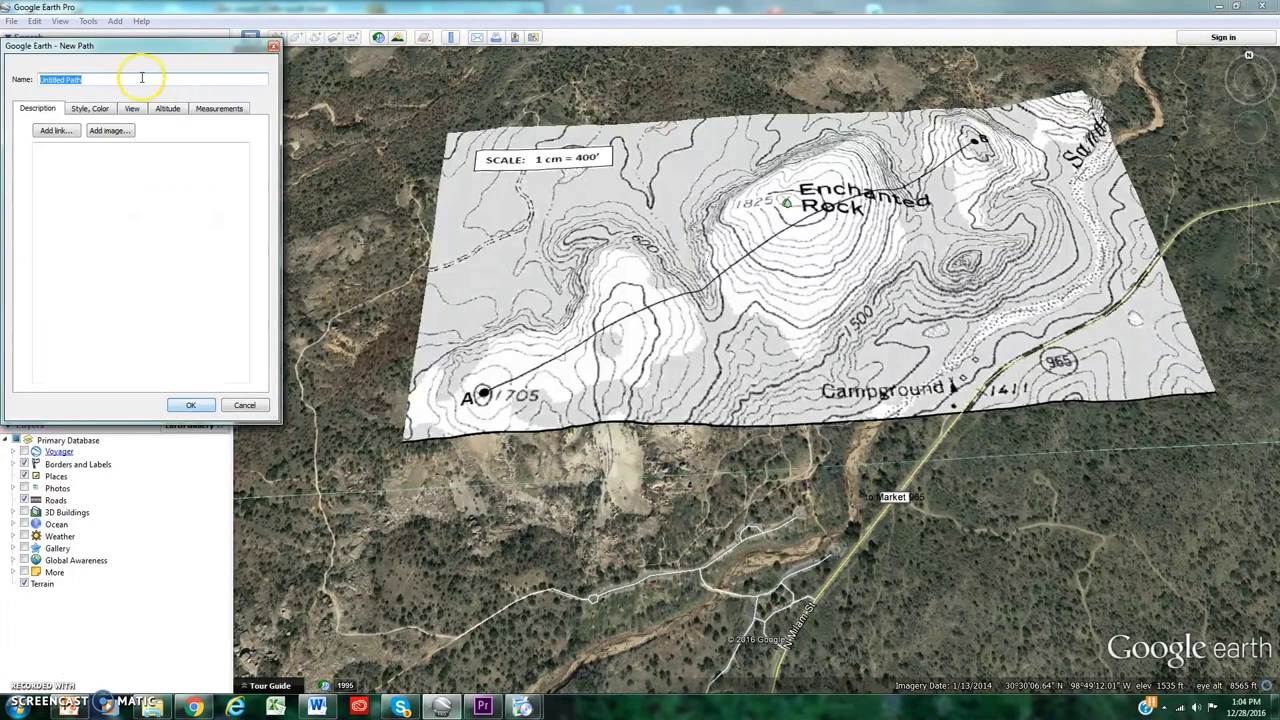
{"action": "type", "text": "Enchanted Rock"}
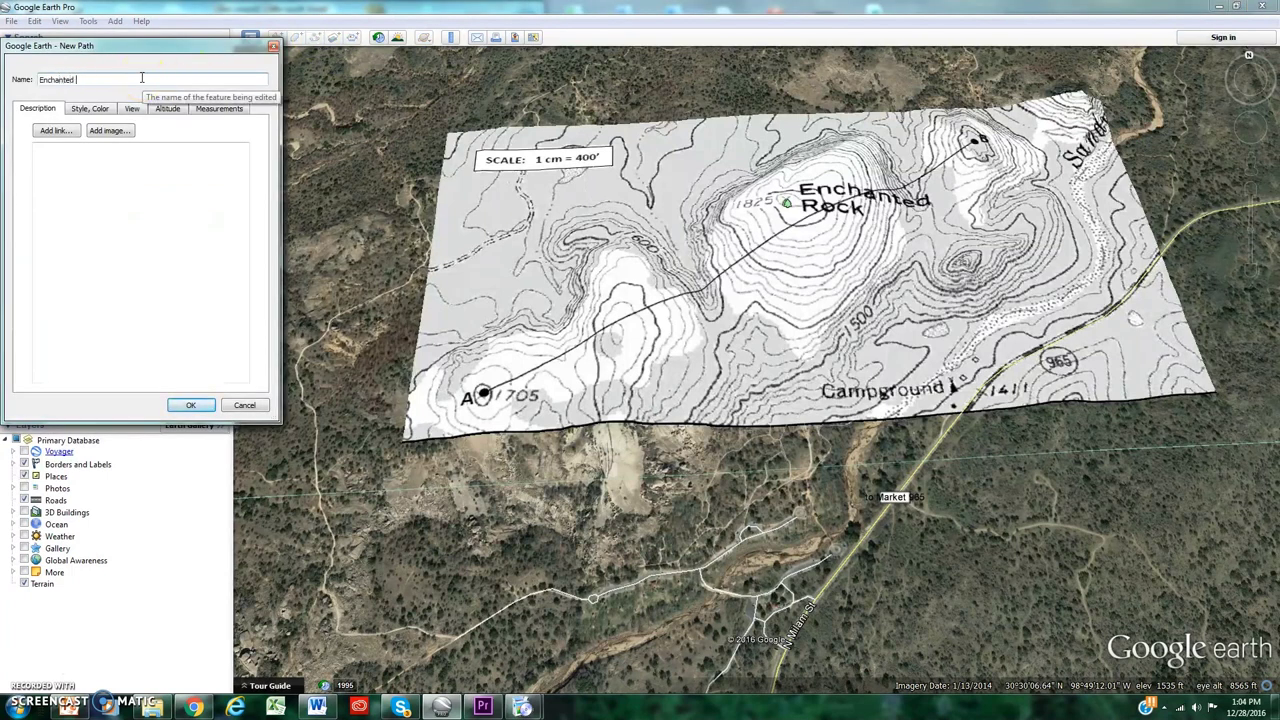
{"action": "left_click", "coordinate": [190, 405]}
Step: Edit the Enchanted Rock path to run from point A across the summit to point B
{"action": "right_click", "coordinate": [75, 235]}
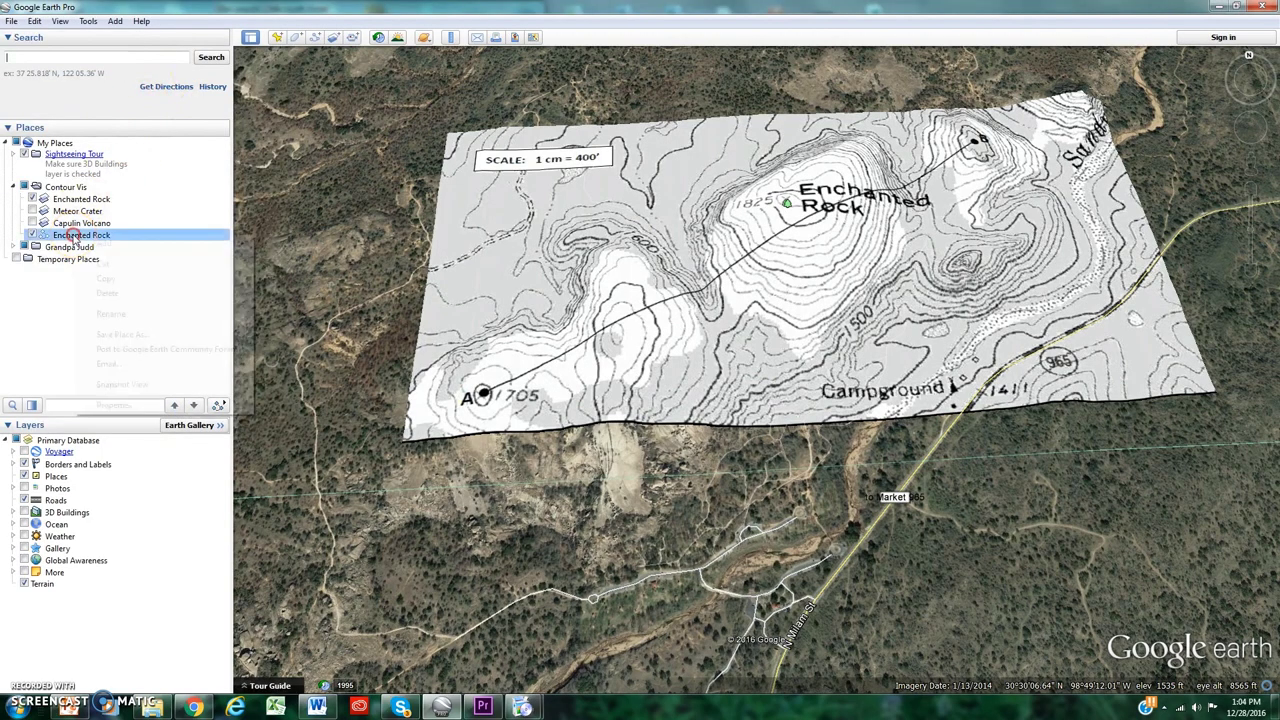
{"action": "left_click", "coordinate": [114, 405]}
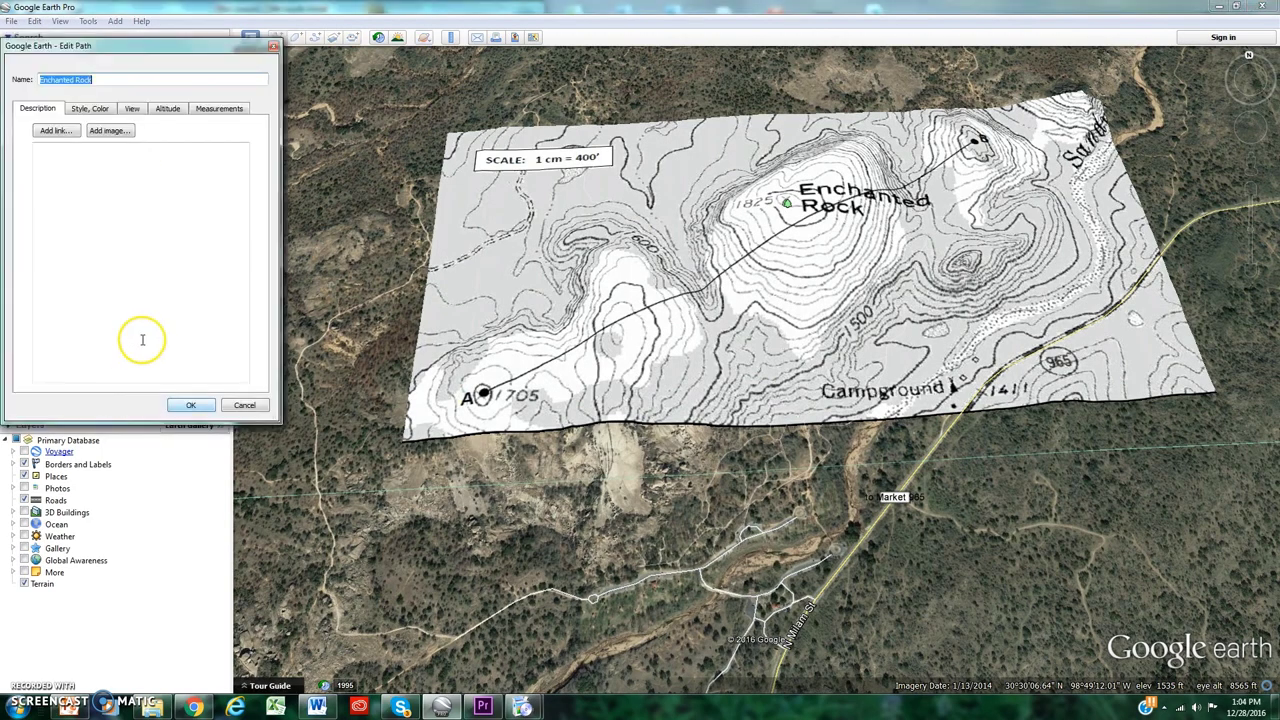
{"action": "right_click", "coordinate": [481, 392]}
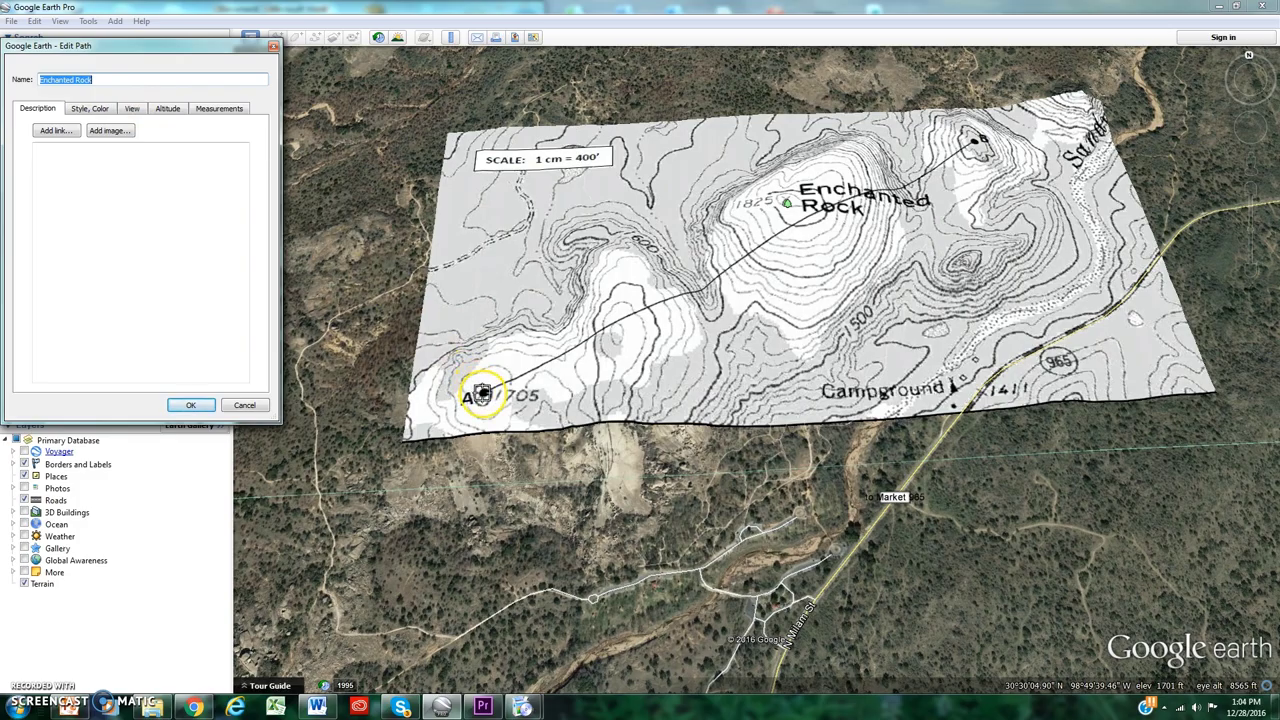
{"action": "left_click", "coordinate": [771, 371]}
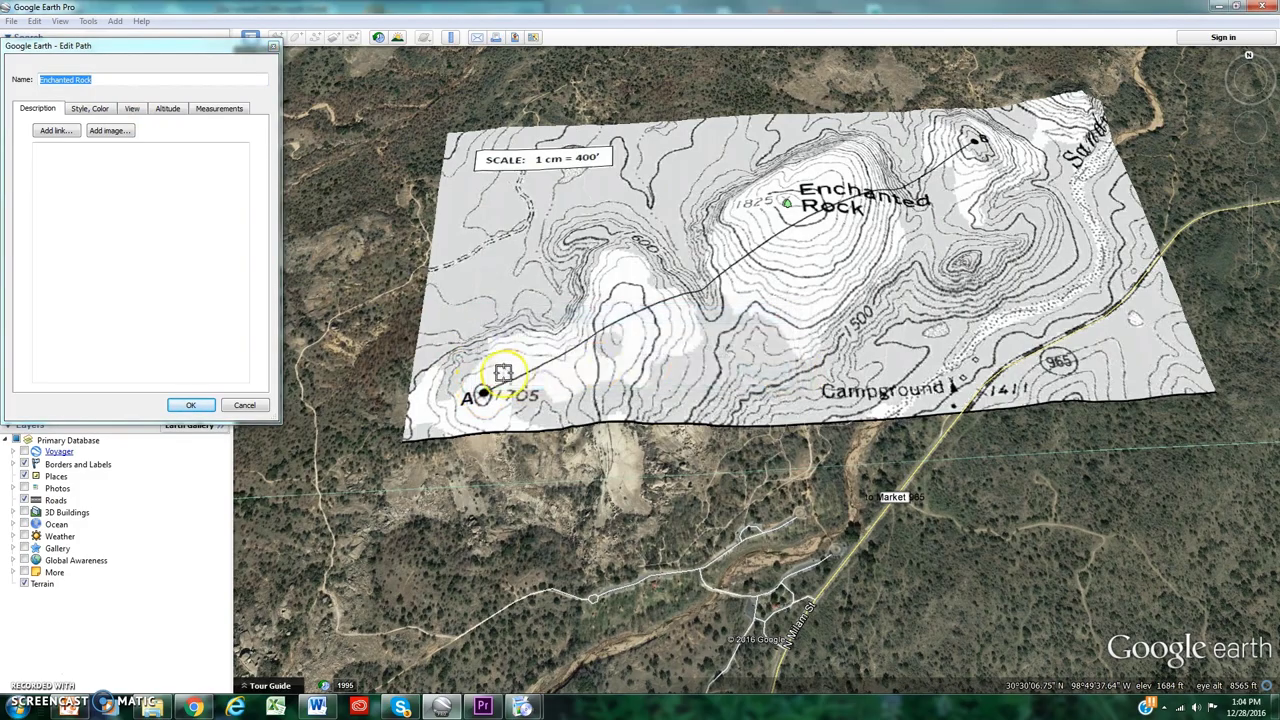
{"action": "left_click", "coordinate": [483, 392]}
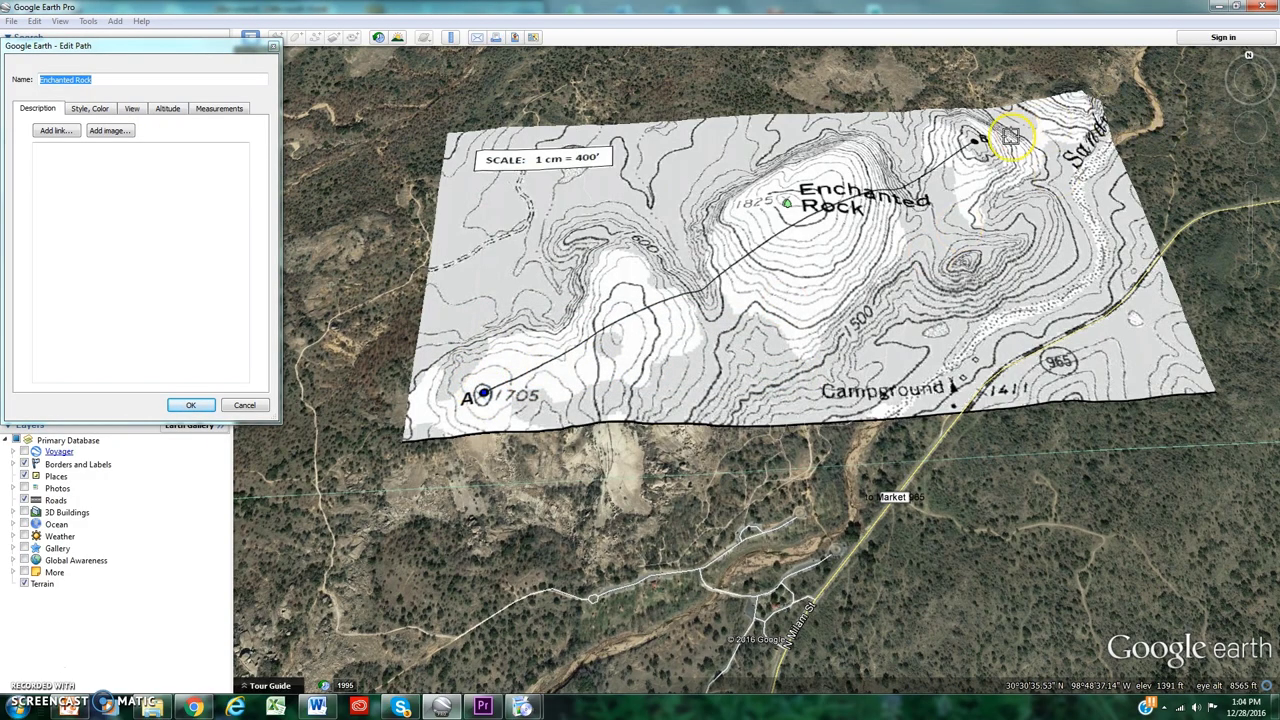
{"action": "left_click", "coordinate": [973, 145]}
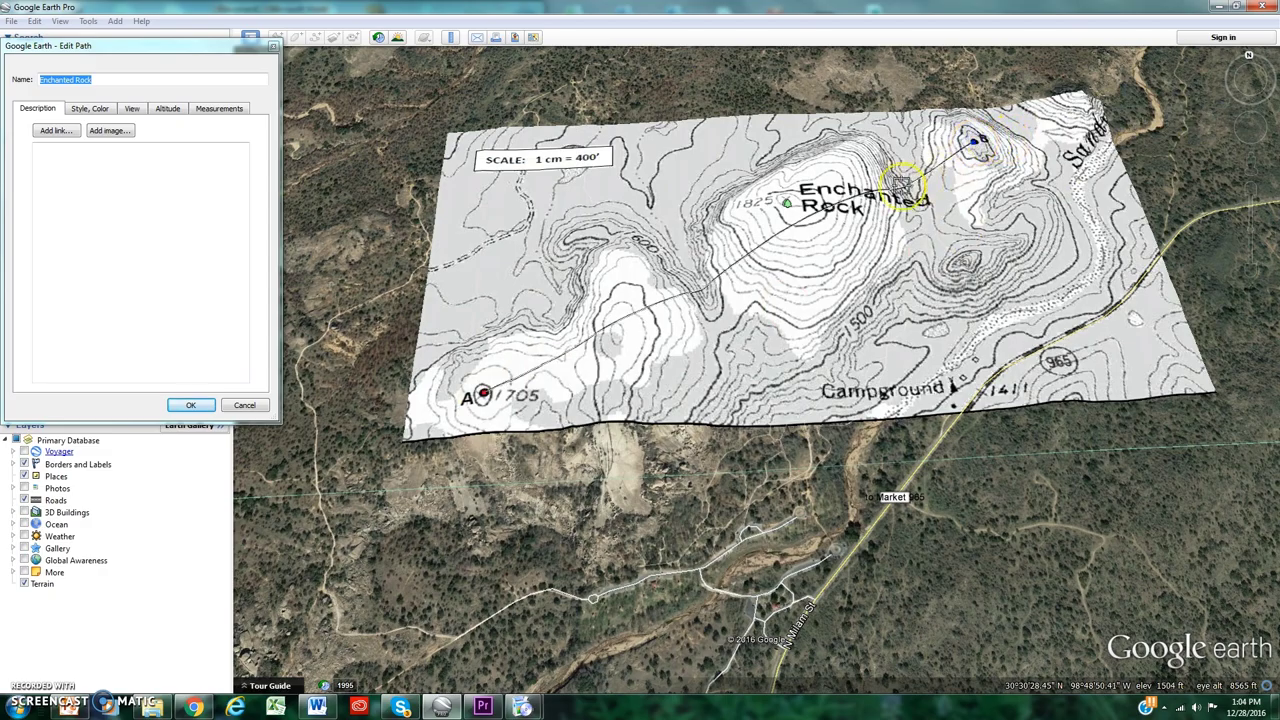
{"action": "left_click", "coordinate": [190, 405]}
{"action": "right_click", "coordinate": [78, 236]}
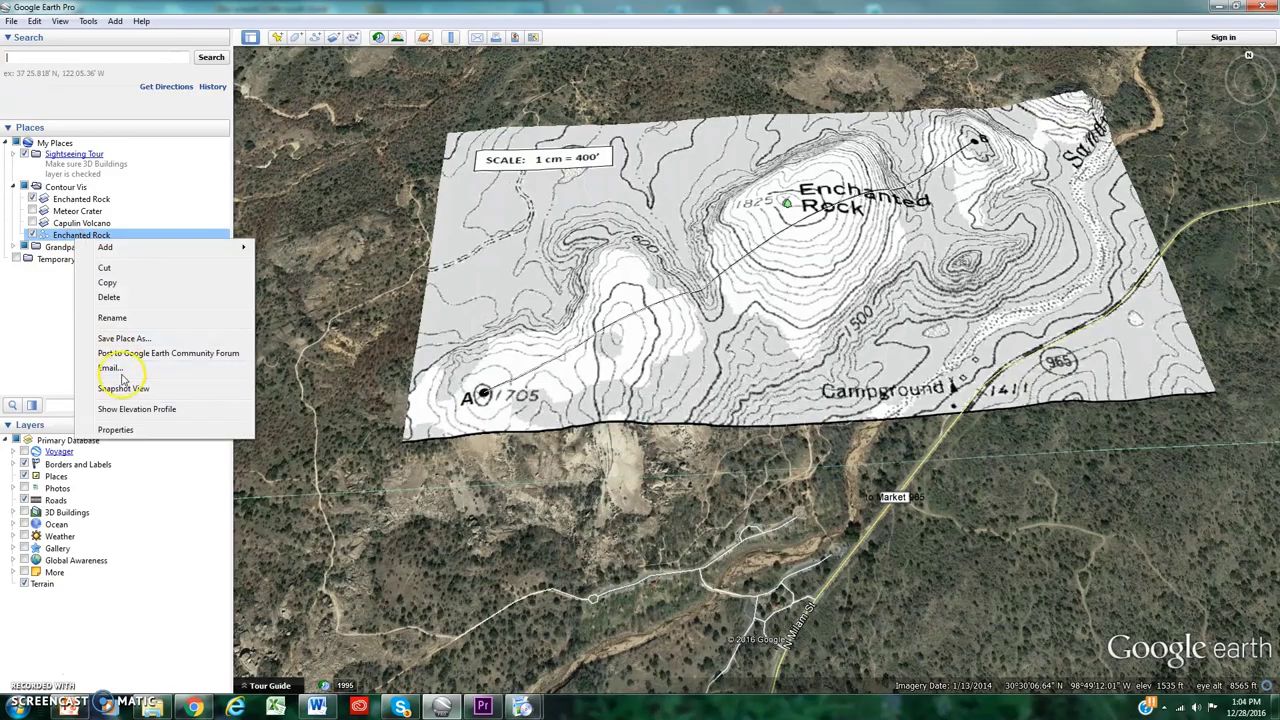
{"action": "left_click", "coordinate": [136, 409]}
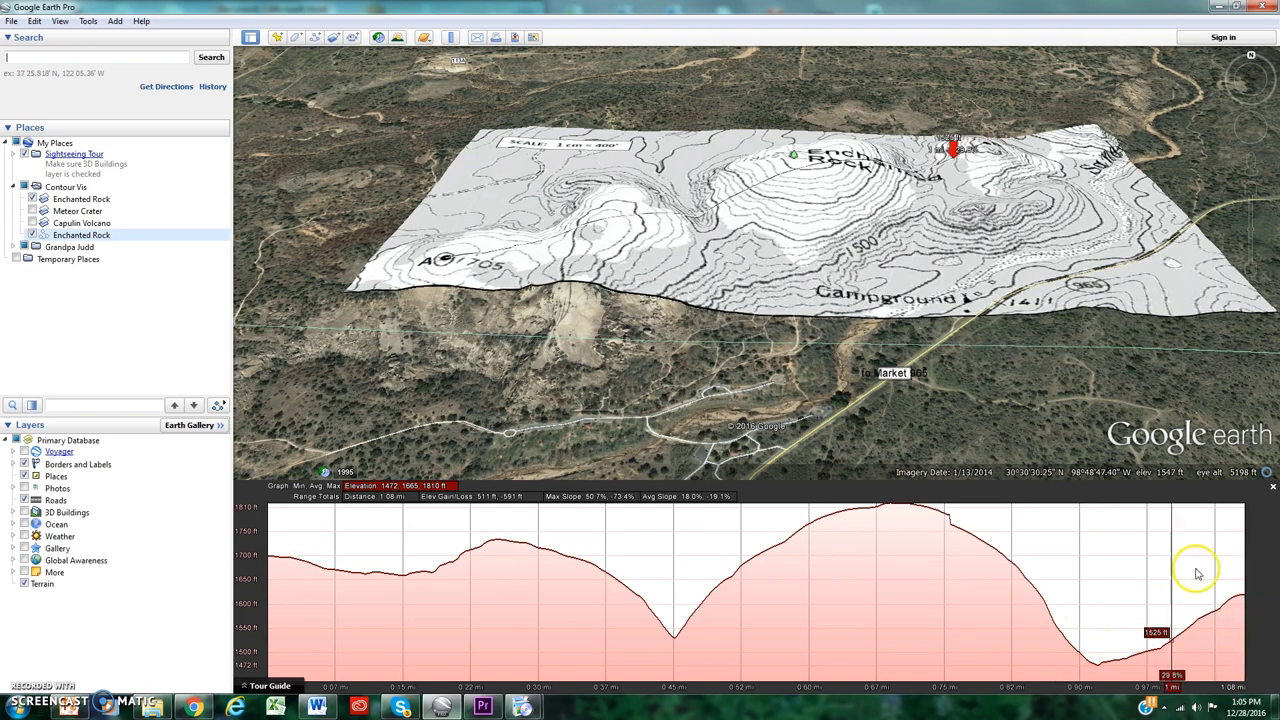
{"action": "right_click_drag", "start_coordinate": [766, 249], "coordinate": [808, 140]}
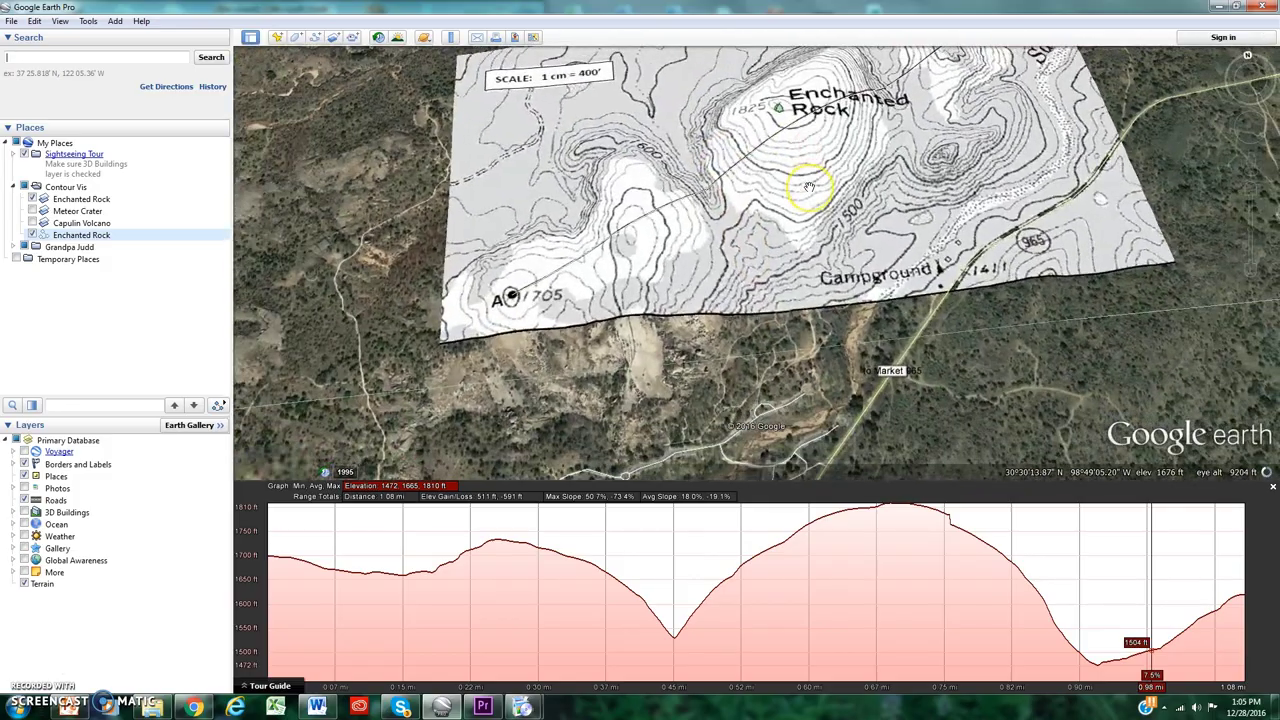
{"action": "right_click", "coordinate": [766, 214]}
{"action": "right_click", "coordinate": [766, 214]}
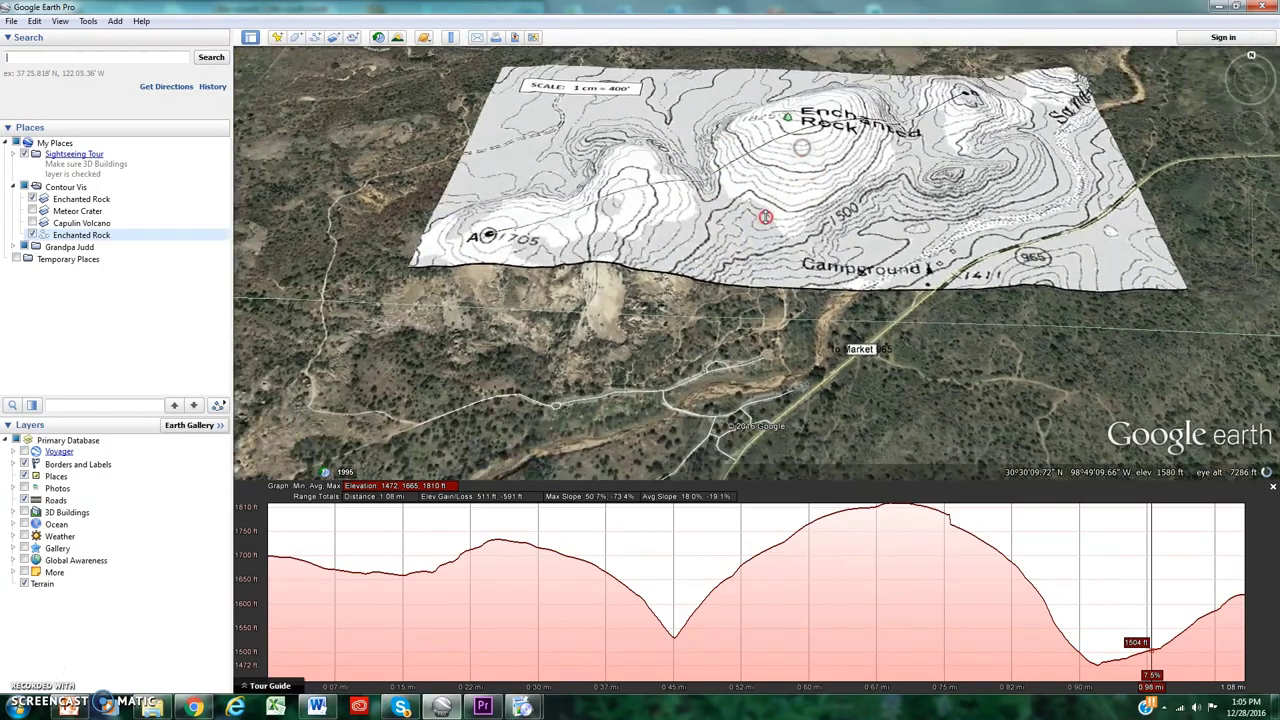
{"action": "double_click", "coordinate": [757, 241]}
{"action": "mouse_move", "coordinate": [757, 241]}
{"action": "right_mouse_down"}
{"action": "mouse_move", "coordinate": [771, 214]}
{"action": "mouse_move", "coordinate": [785, 225]}
{"action": "right_mouse_up"}
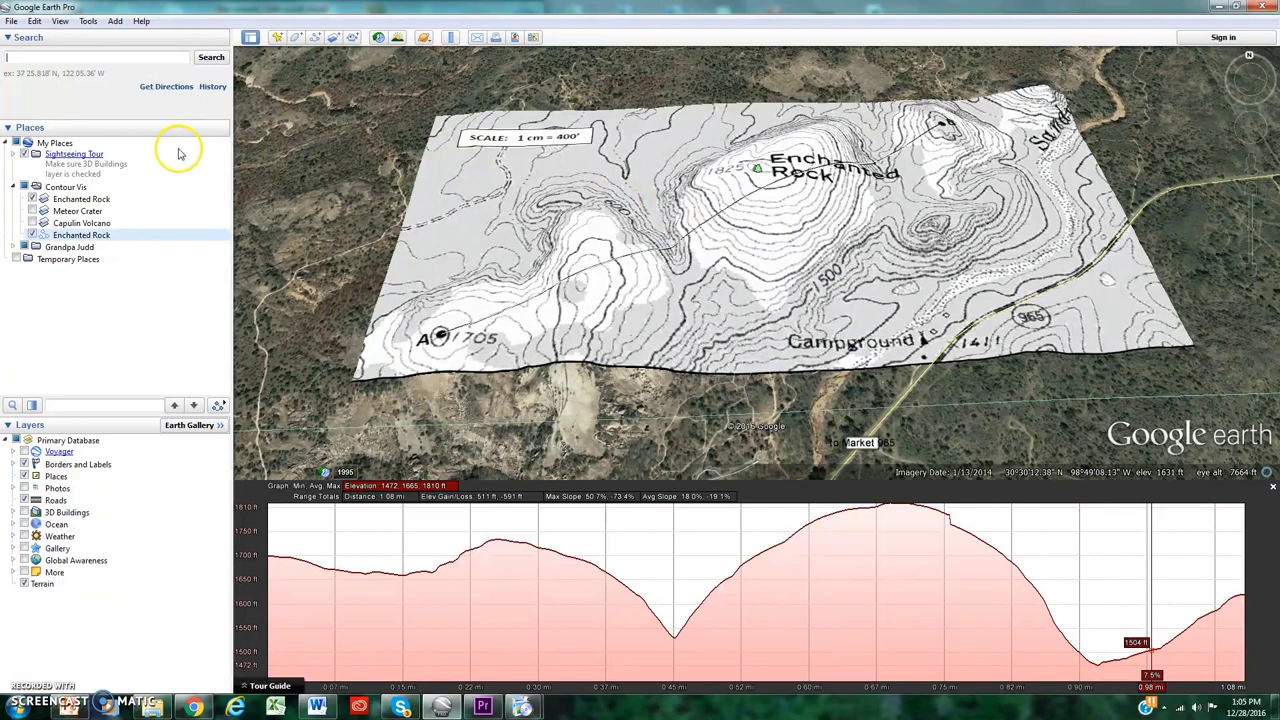
{"action": "left_click", "coordinate": [1272, 487]}
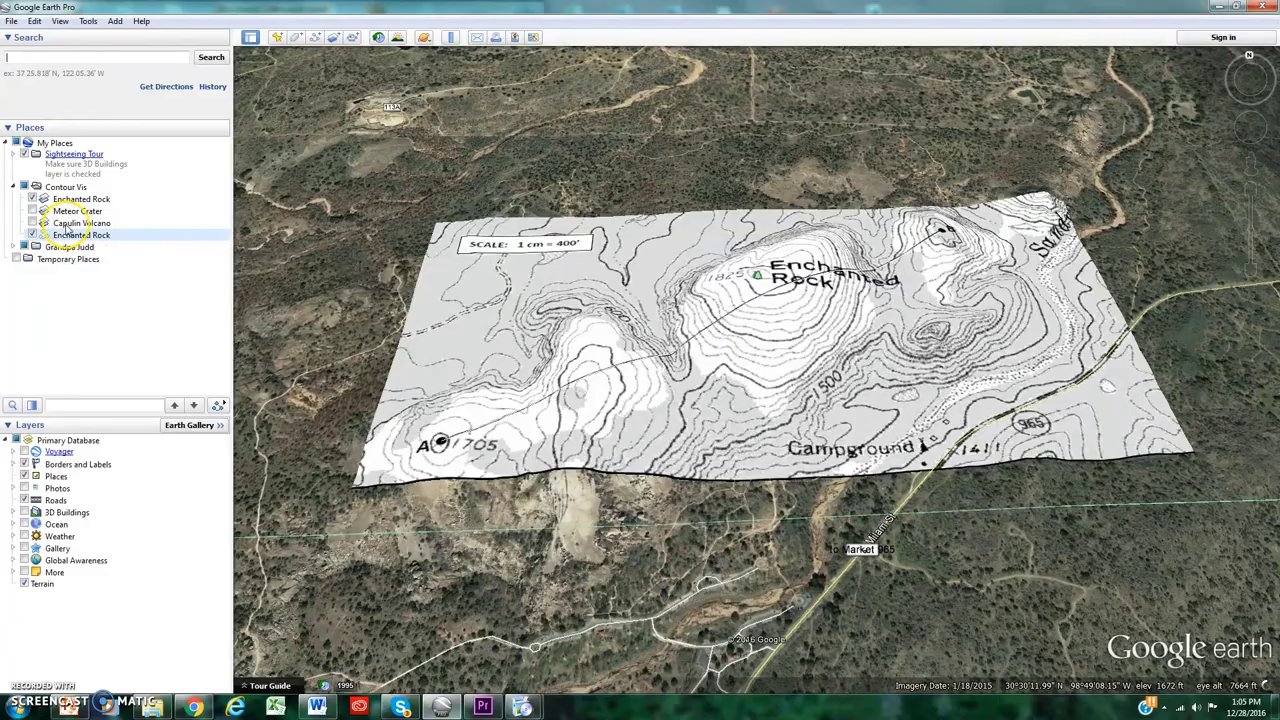
Step: Fly to Meteor Crater, then tilt and rotate the view over the crater bowl
{"action": "double_click", "coordinate": [66, 212]}
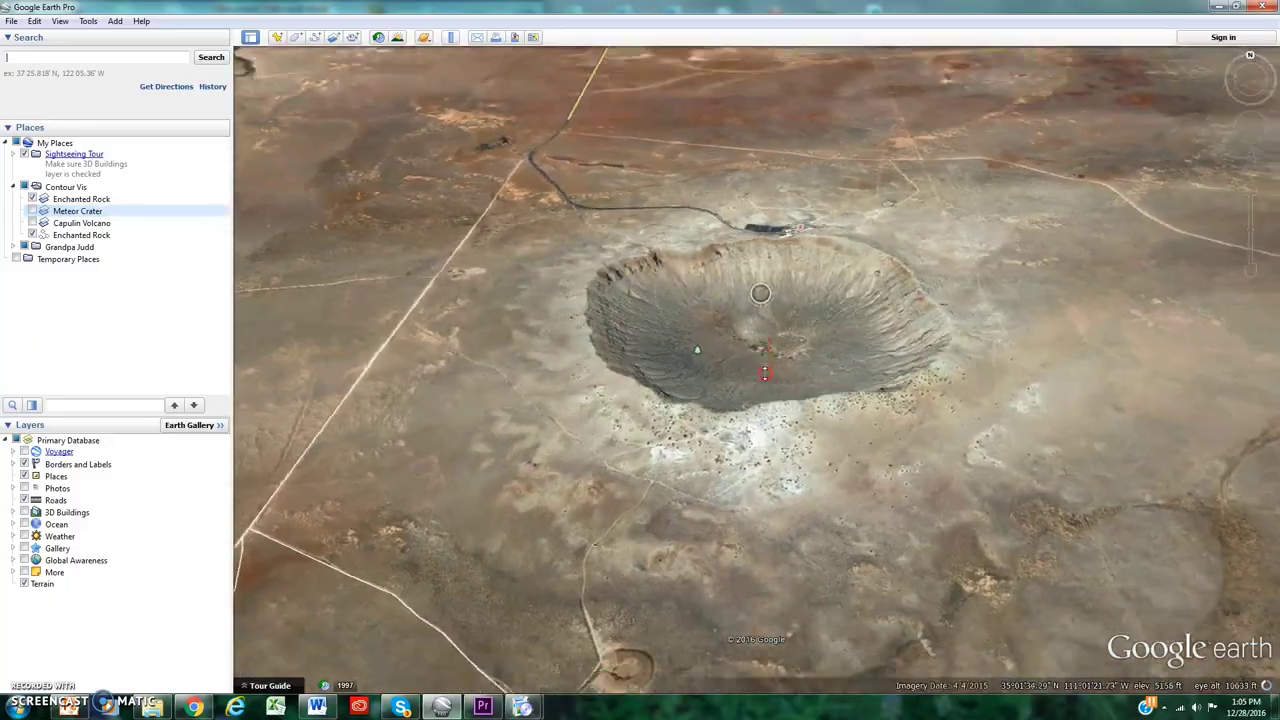
{"action": "left_click", "coordinate": [686, 323]}
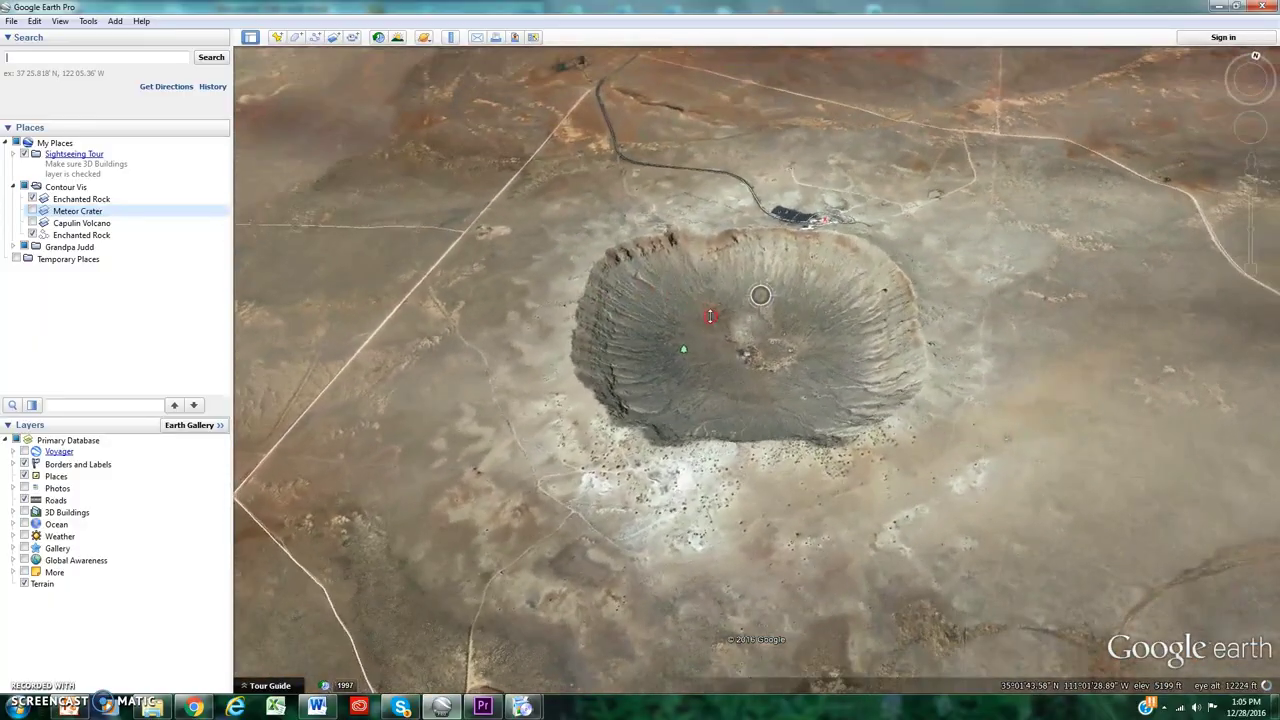
{"action": "middle_click_drag", "start_coordinate": [710, 316], "coordinate": [718, 316]}
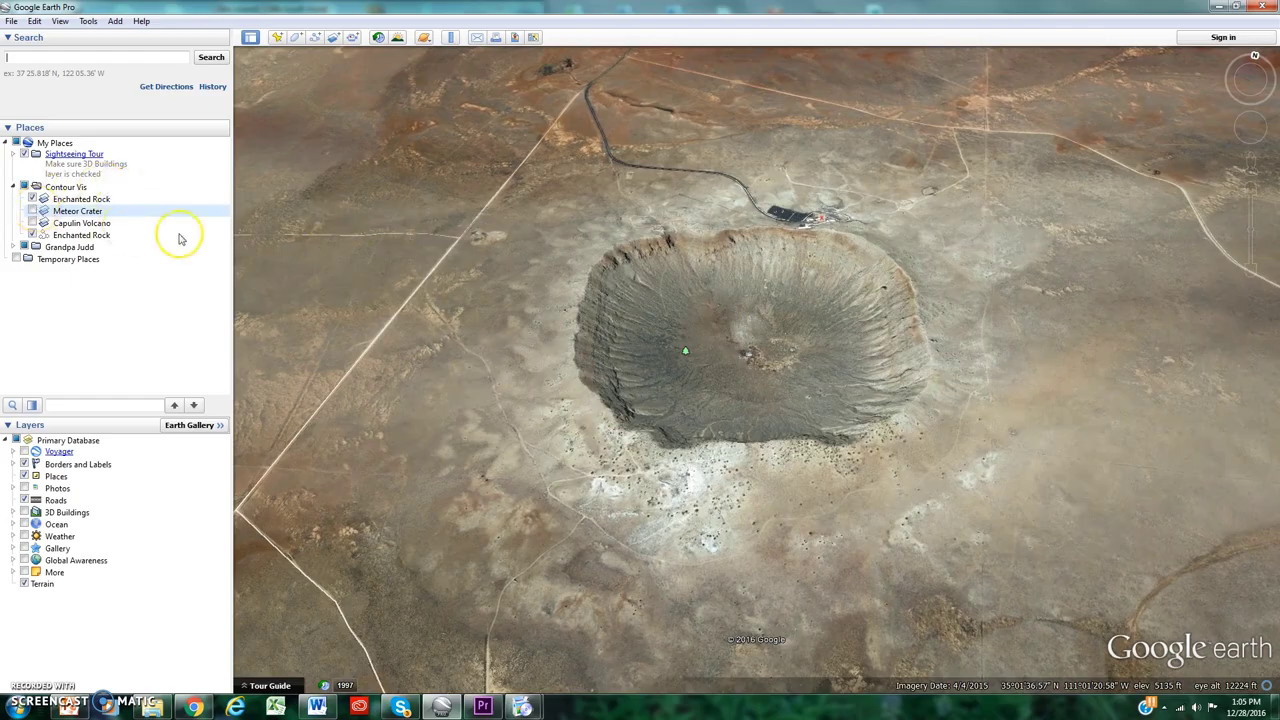
Step: Turn on the Meteor Crater contour overlay and turn the view to face it straight-on
{"action": "left_click", "coordinate": [33, 211]}
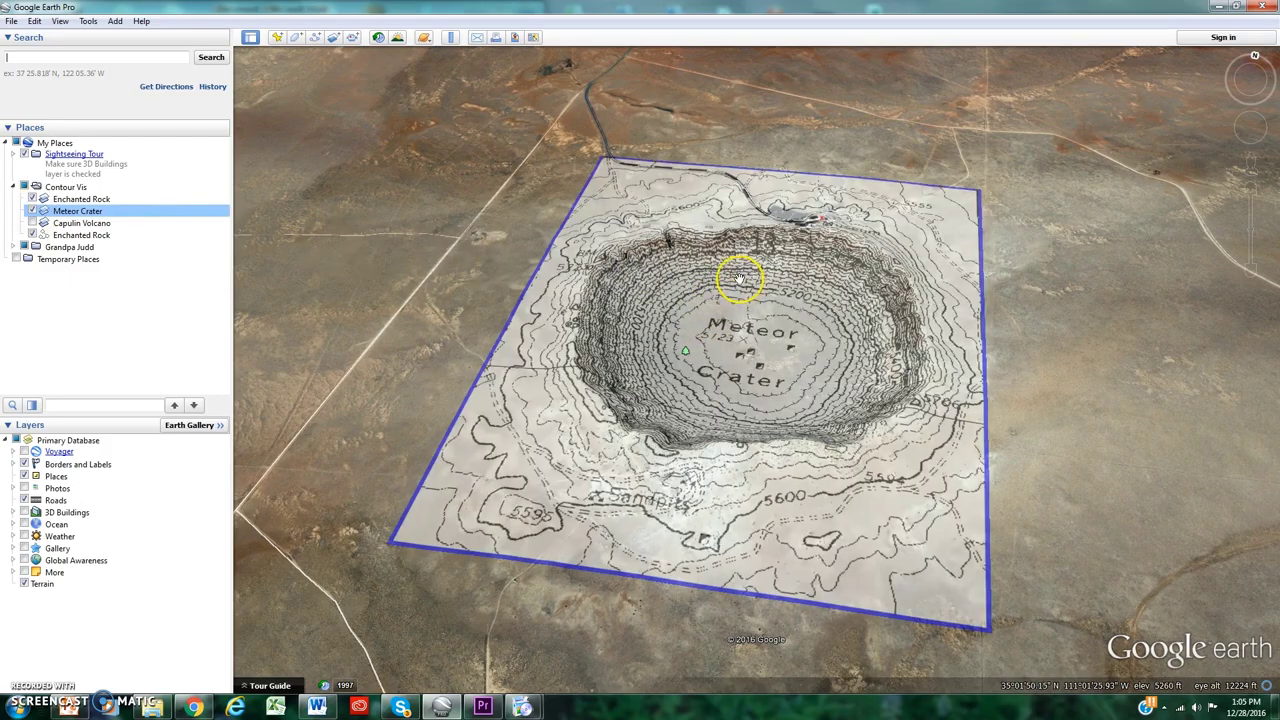
{"action": "middle_click_drag", "start_coordinate": [738, 278], "coordinate": [762, 258]}
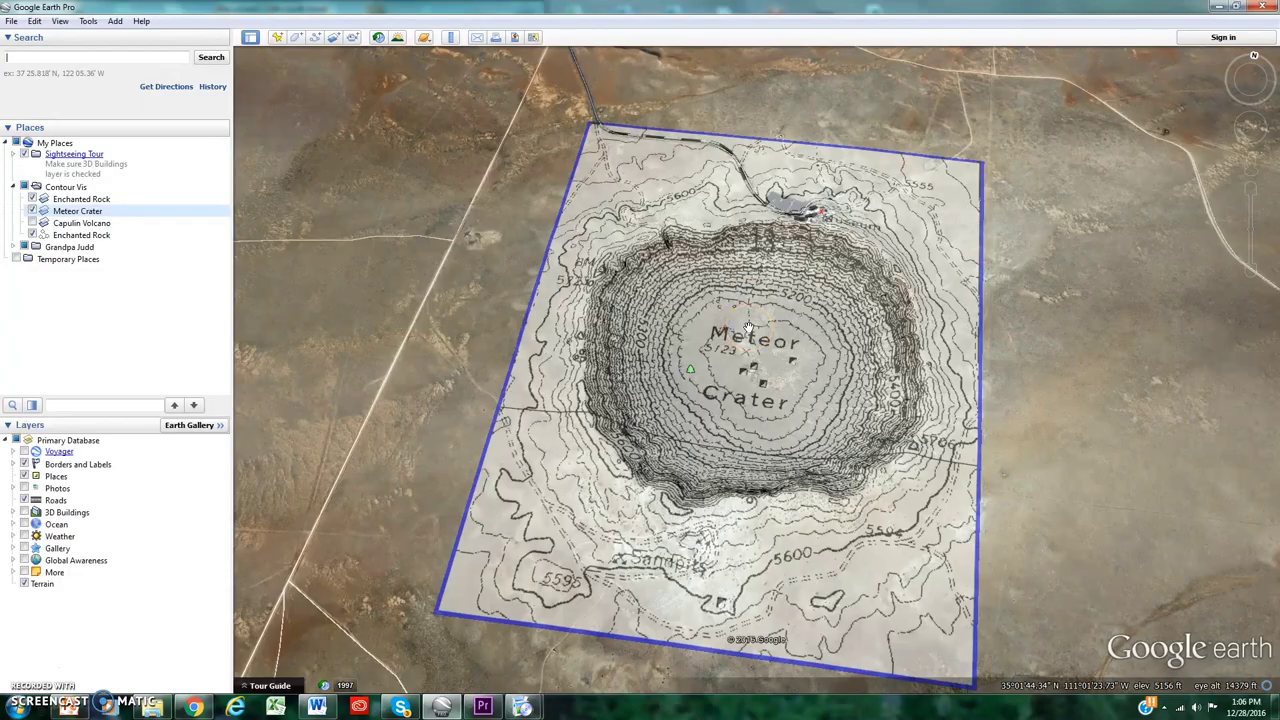
{"action": "middle_click_drag", "start_coordinate": [745, 340], "coordinate": [788, 347]}
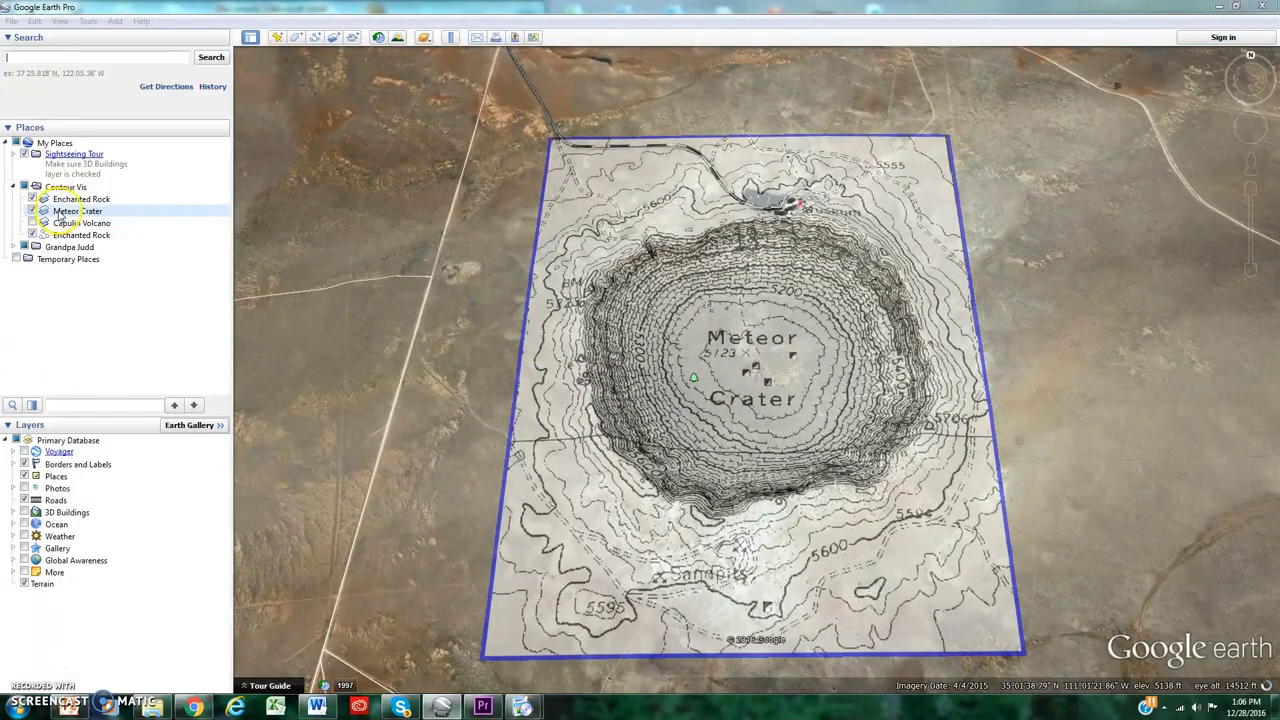
Step: Create a new path named 'Meteor Crater'
{"action": "left_click", "coordinate": [77, 211]}
{"action": "left_click", "coordinate": [318, 40]}
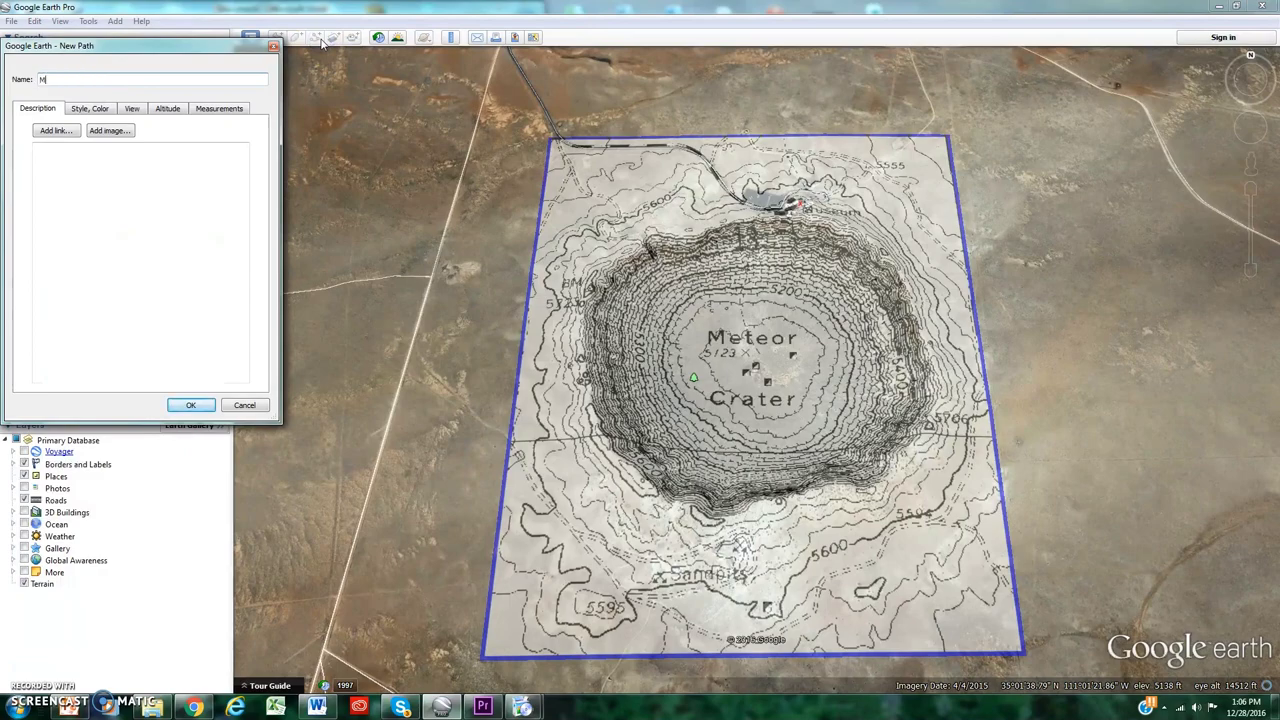
{"action": "type", "text": "Meteor Crater"}
{"action": "key", "text": "Return"}
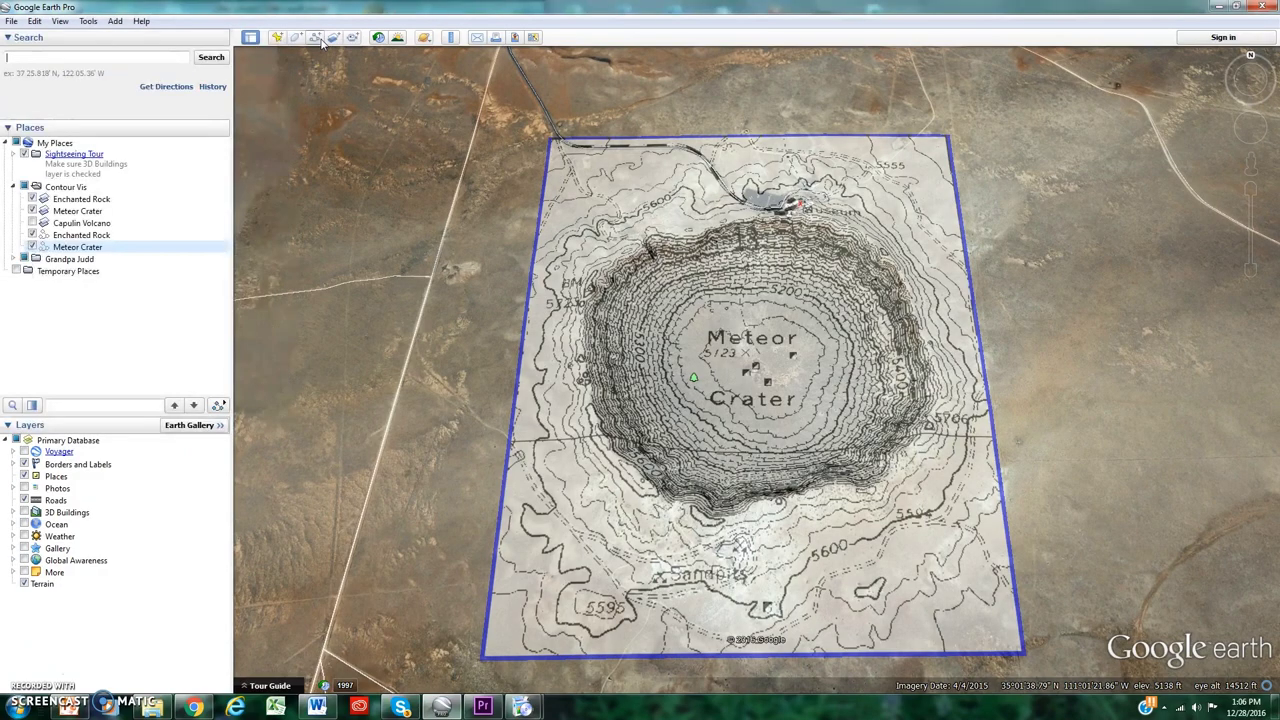
Step: Place the Meteor Crater path's points on the west and east rims across the crater
{"action": "right_click", "coordinate": [77, 247]}
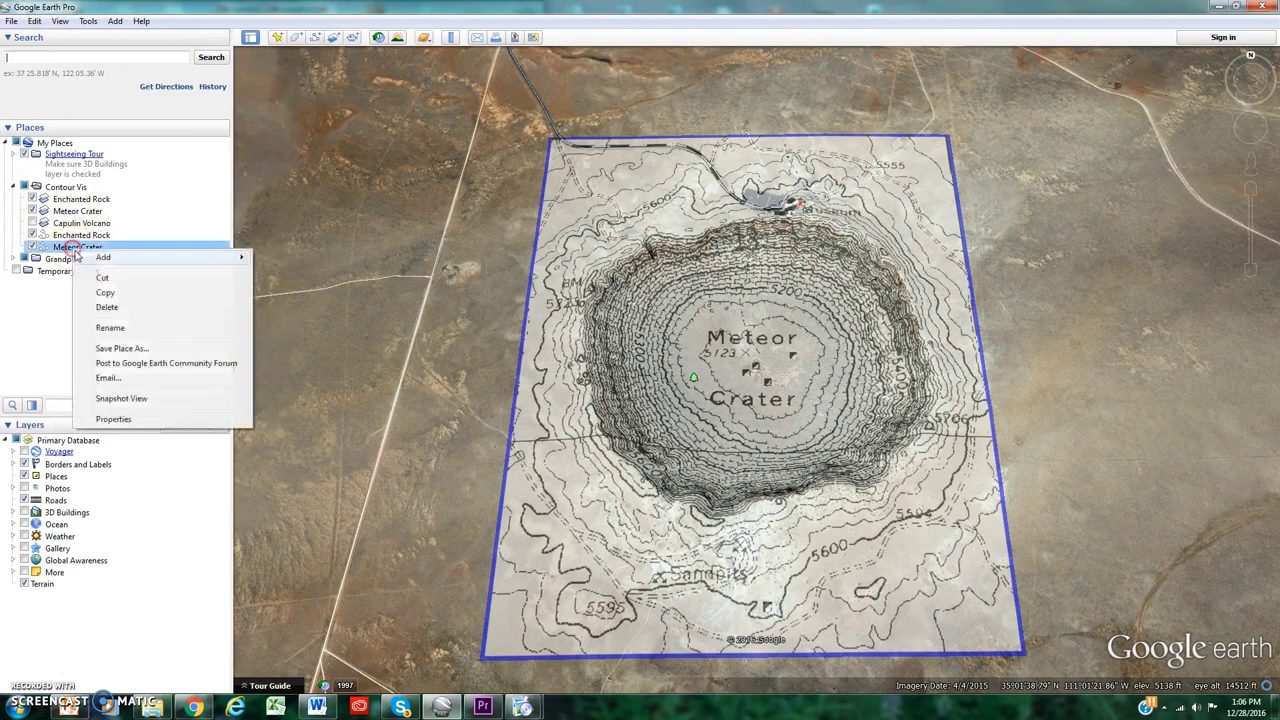
{"action": "left_click", "coordinate": [117, 420]}
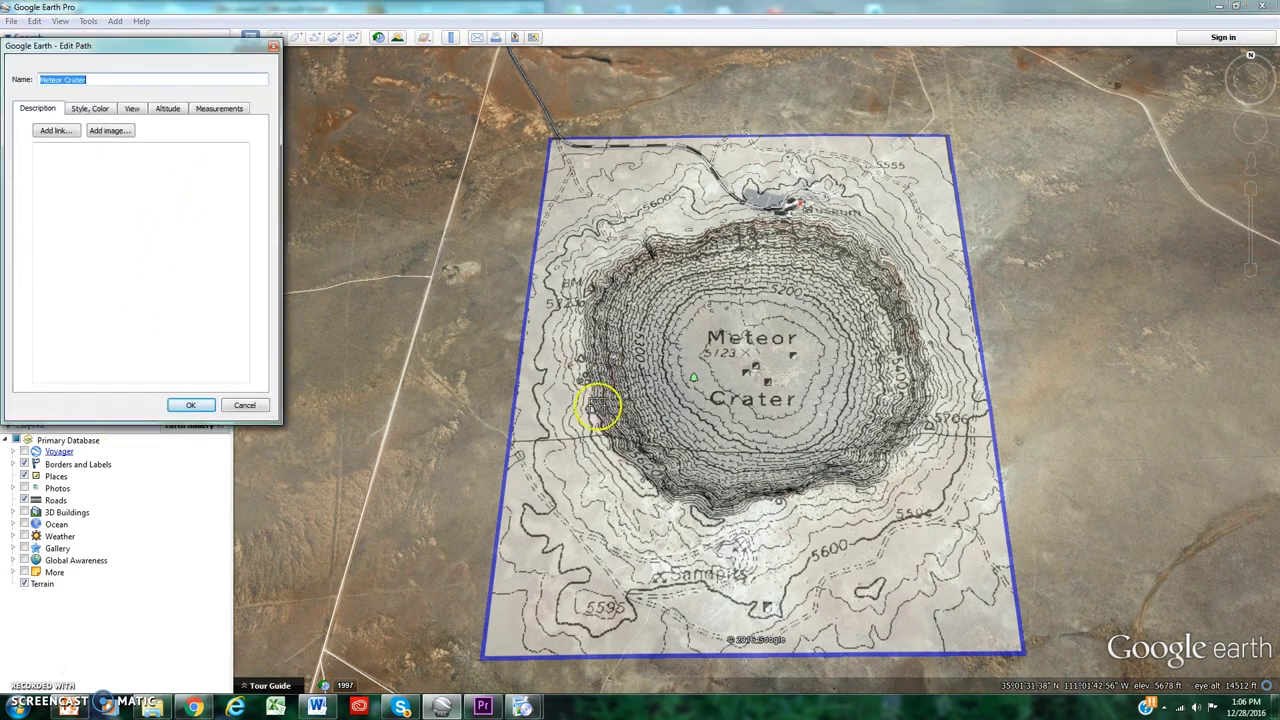
{"action": "left_click", "coordinate": [503, 330]}
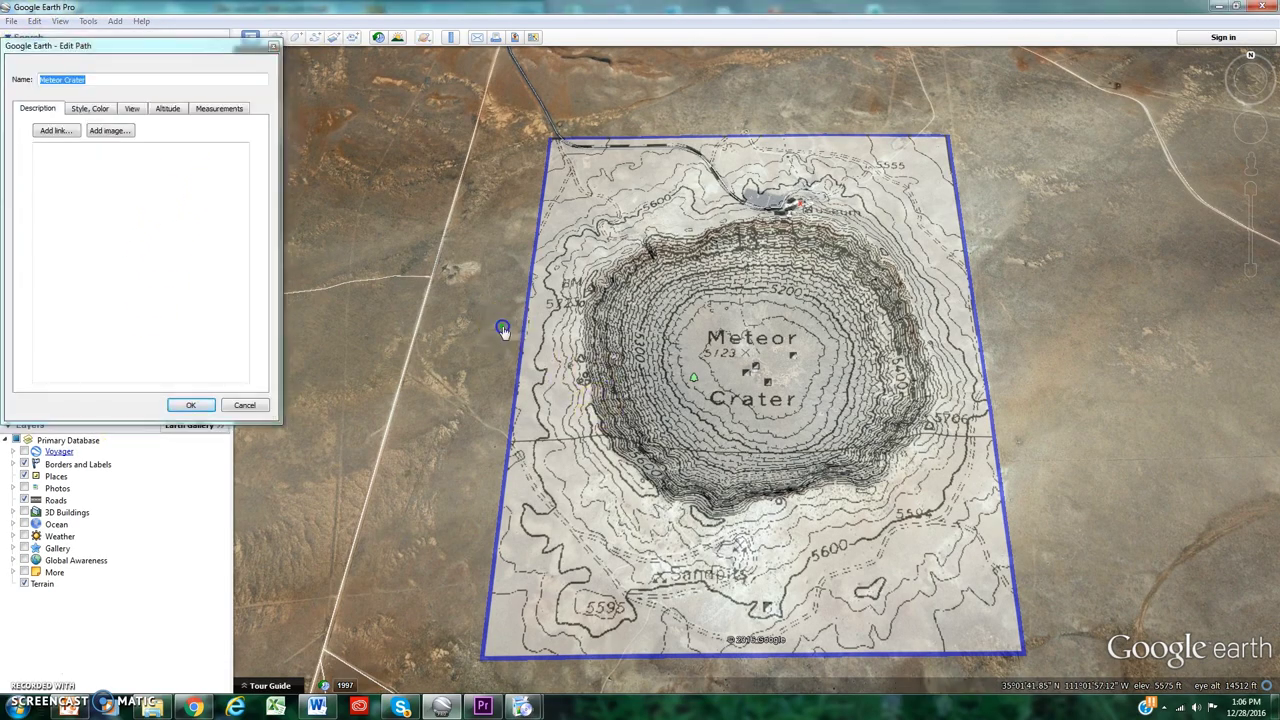
{"action": "left_click", "coordinate": [1036, 326]}
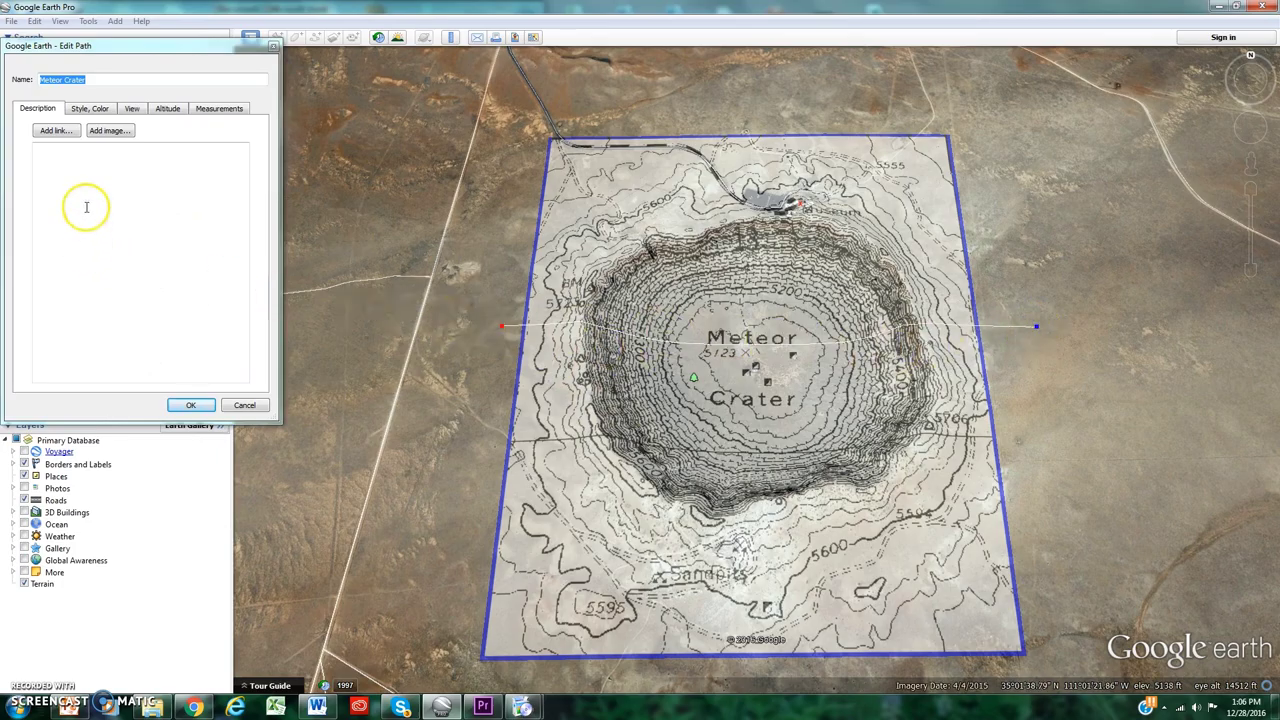
{"action": "left_click", "coordinate": [210, 404]}
Step: Show the Meteor Crater path's elevation profile (1.29 mi, 5129–5679 ft) and trace it across the bowl
{"action": "right_click", "coordinate": [89, 247]}
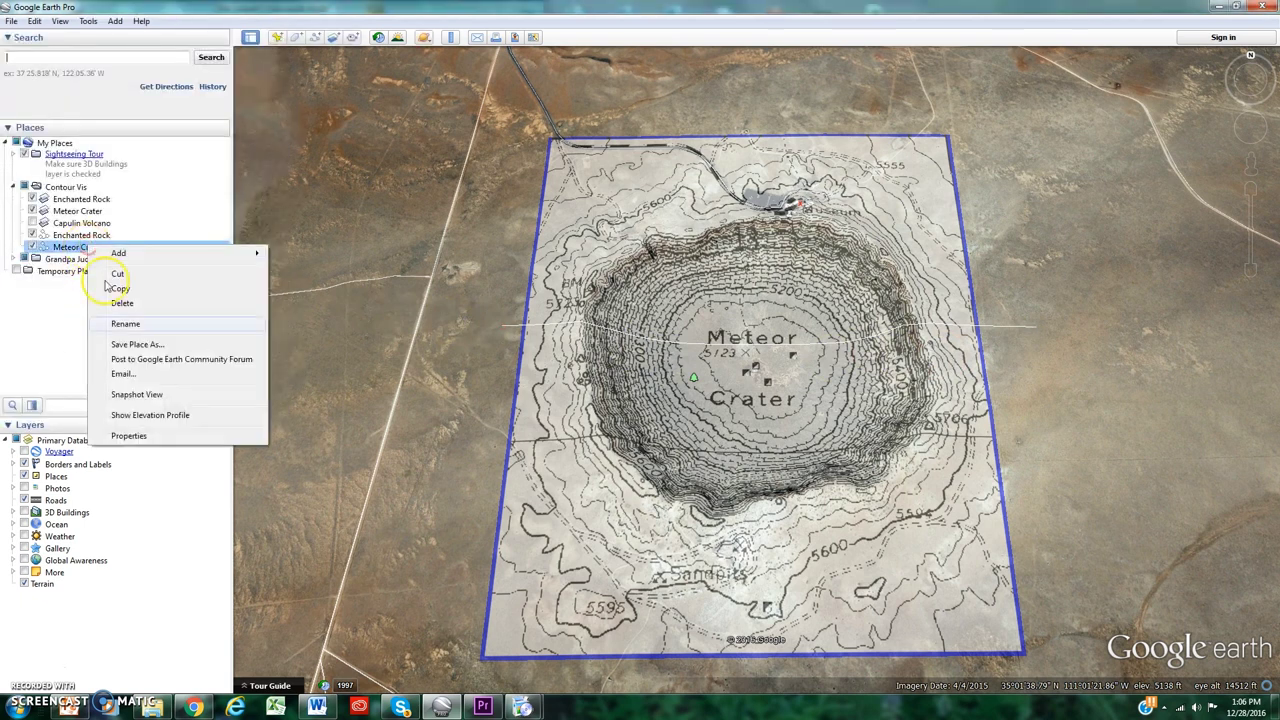
{"action": "left_click", "coordinate": [145, 416]}
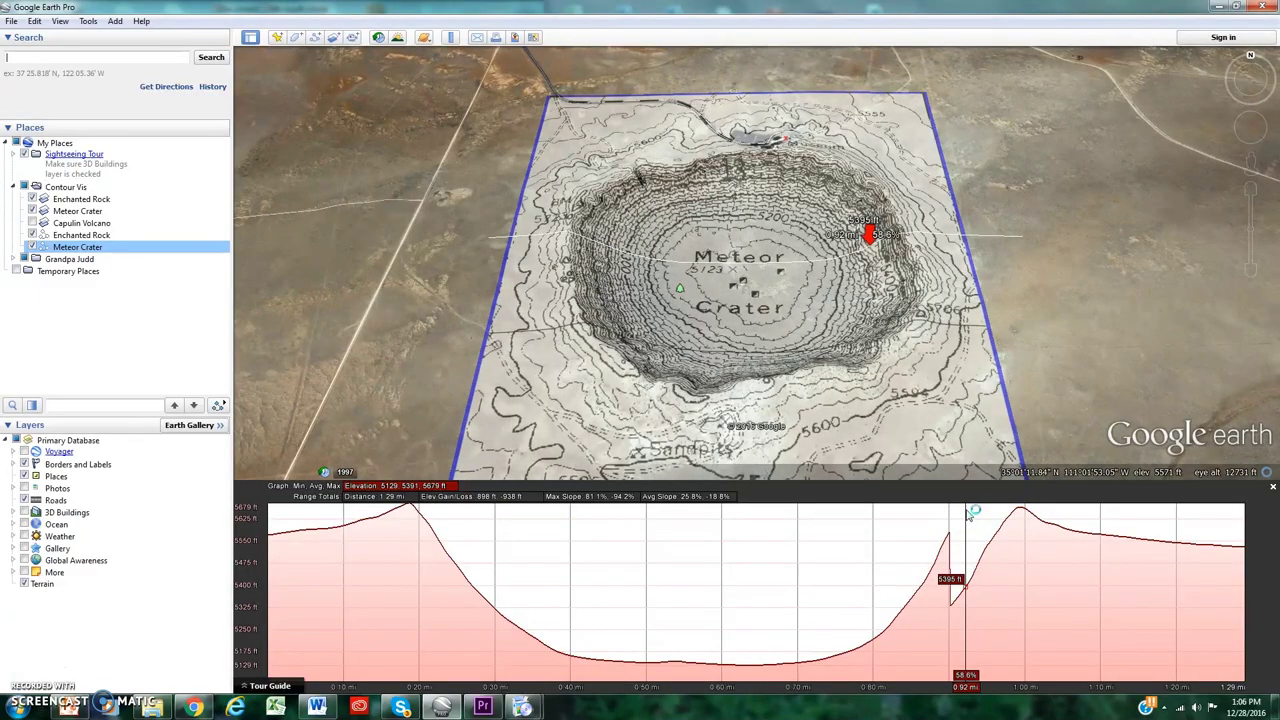
{"action": "mouse_move", "coordinate": [967, 515]}
{"action": "left_mouse_down"}
{"action": "mouse_move", "coordinate": [543, 500]}
{"action": "mouse_move", "coordinate": [277, 518]}
{"action": "mouse_move", "coordinate": [427, 517]}
{"action": "mouse_move", "coordinate": [528, 625]}
{"action": "mouse_move", "coordinate": [749, 658]}
{"action": "mouse_move", "coordinate": [889, 634]}
{"action": "mouse_move", "coordinate": [1035, 512]}
{"action": "mouse_move", "coordinate": [1208, 522]}
{"action": "mouse_move", "coordinate": [1237, 540]}
{"action": "left_mouse_up"}
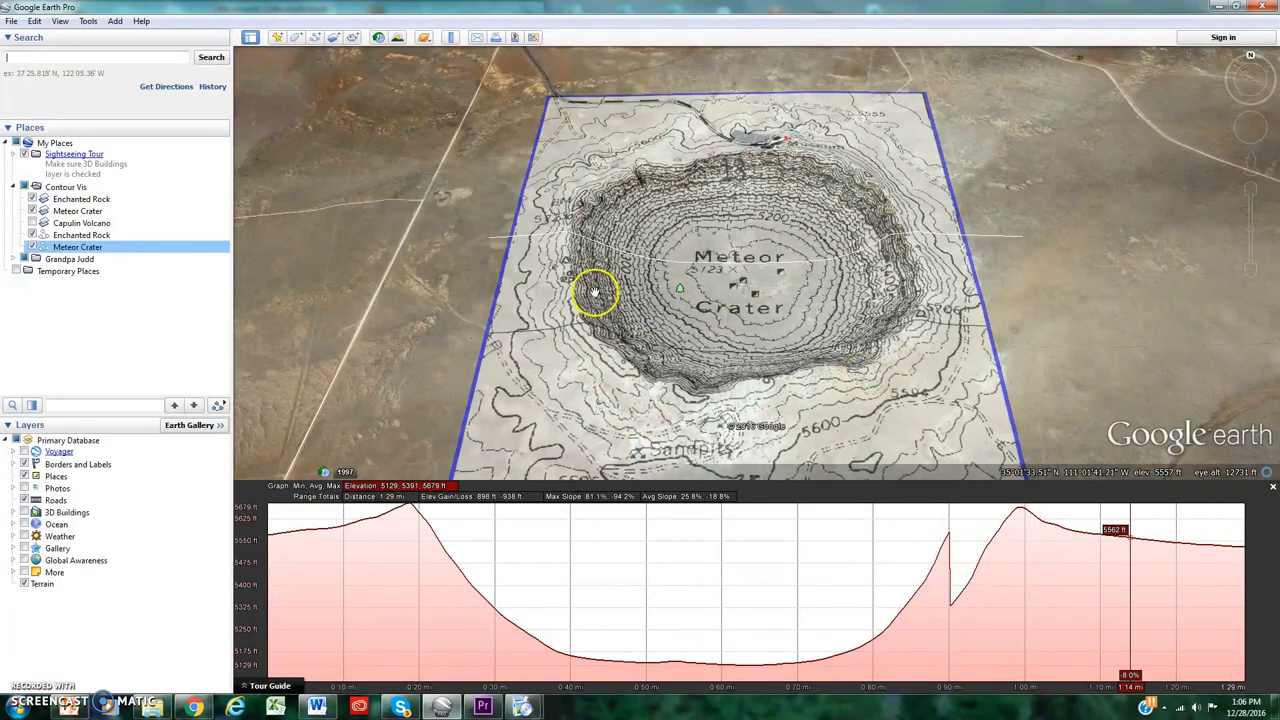
Step: Fly to Capulin Volcano, close the crater profile, and tilt the view toward the cinder cone
{"action": "double_click", "coordinate": [90, 225]}
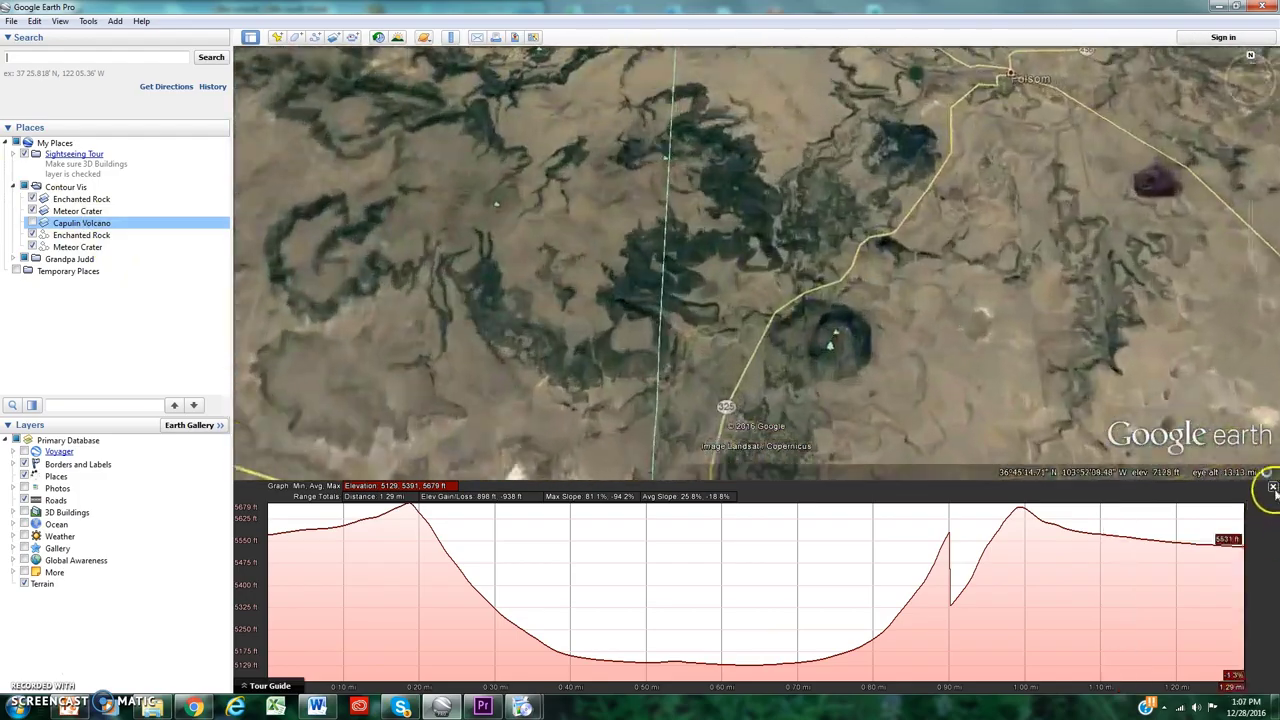
{"action": "left_click", "coordinate": [1272, 487]}
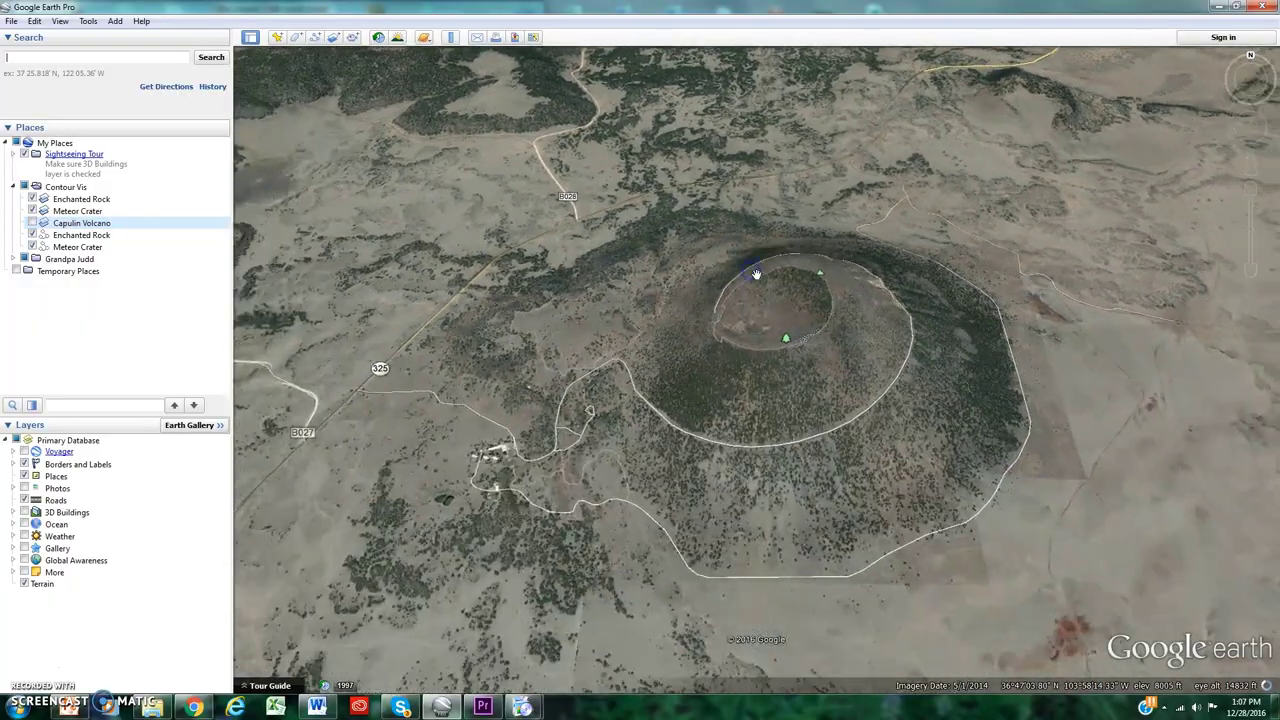
{"action": "middle_click_drag", "start_coordinate": [767, 277], "coordinate": [806, 330]}
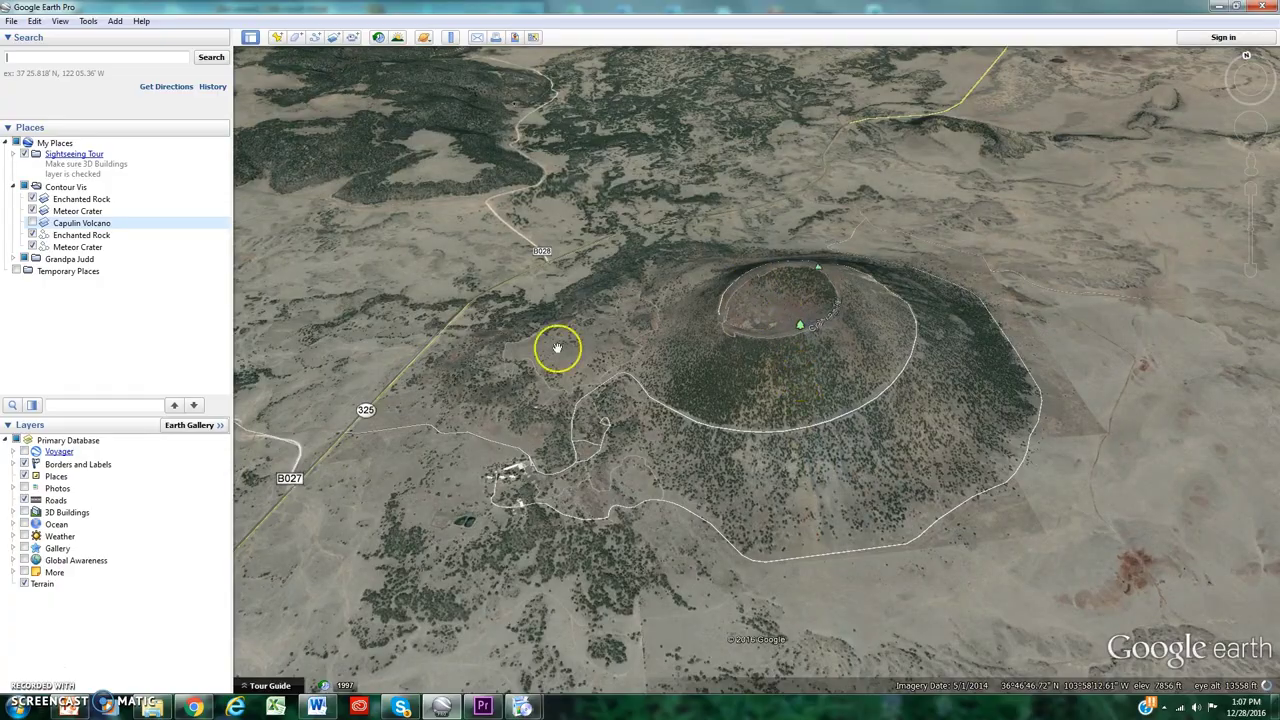
Step: Turn on the Capulin Volcano contour overlay and zoom in closer to it
{"action": "left_click", "coordinate": [32, 223]}
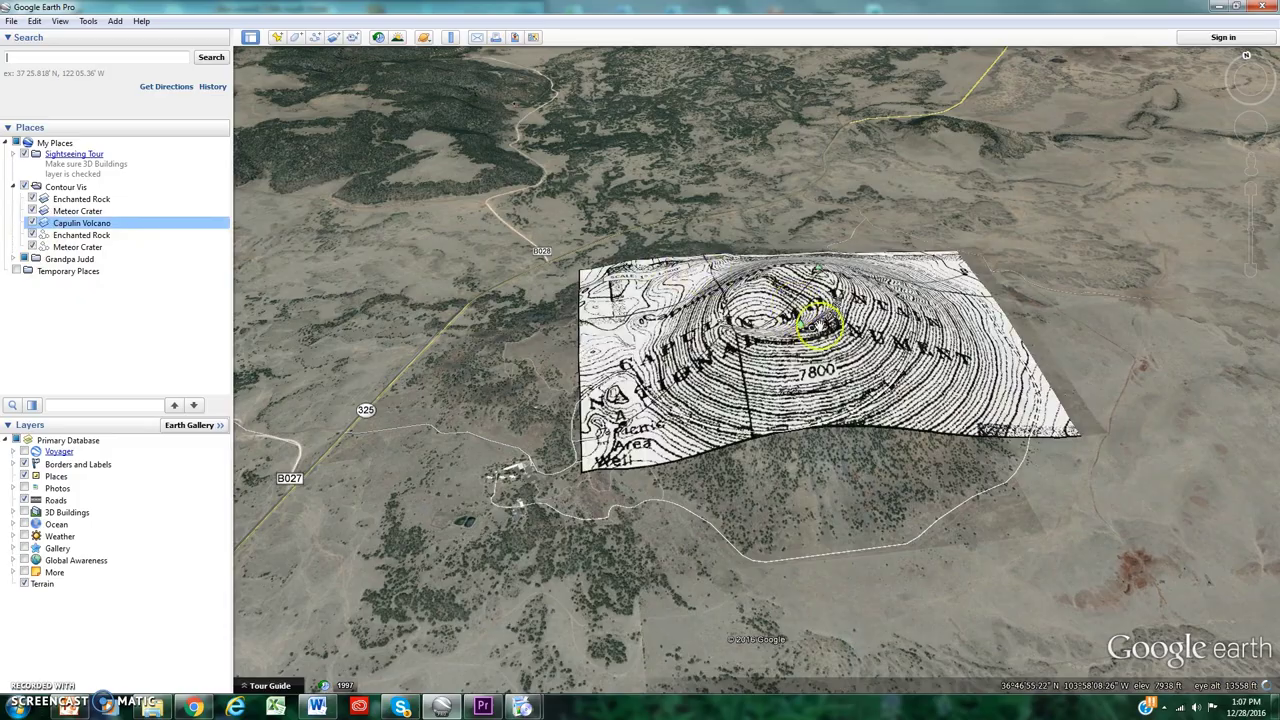
{"action": "double_click", "coordinate": [818, 325]}
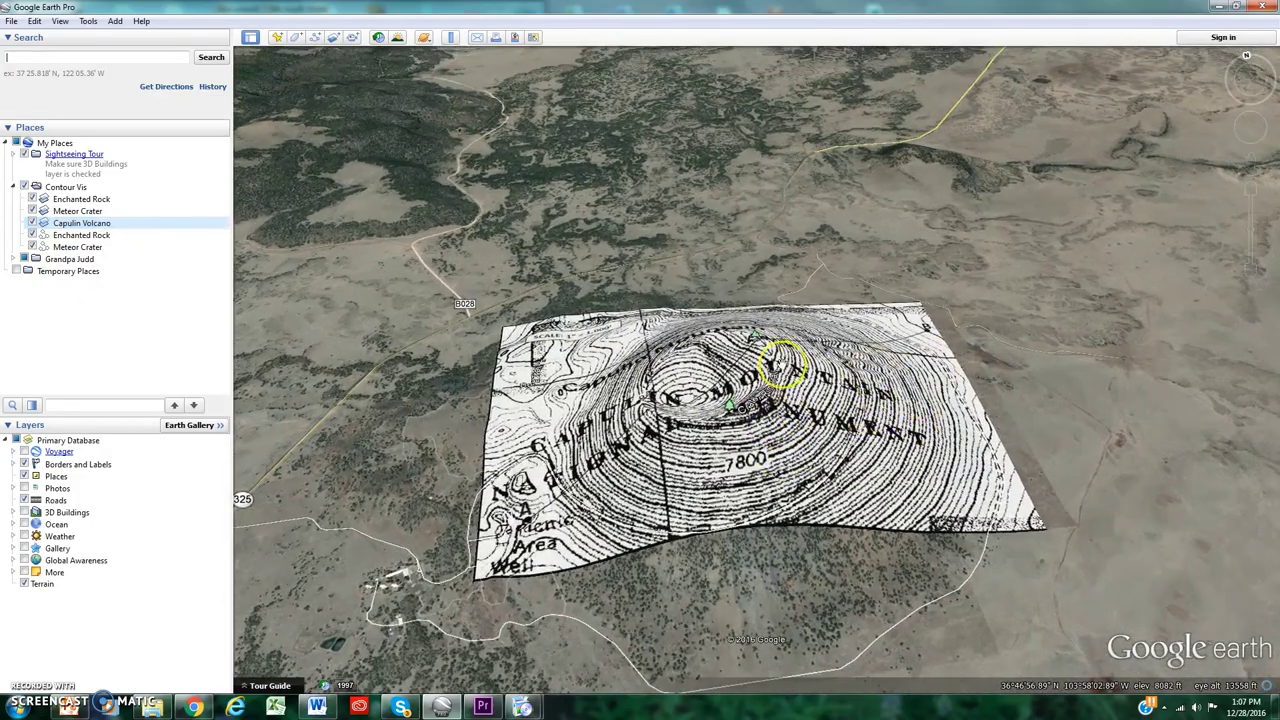
{"action": "scroll", "coordinate": [762, 410], "scroll_direction": "up", "scroll_amount": 5}
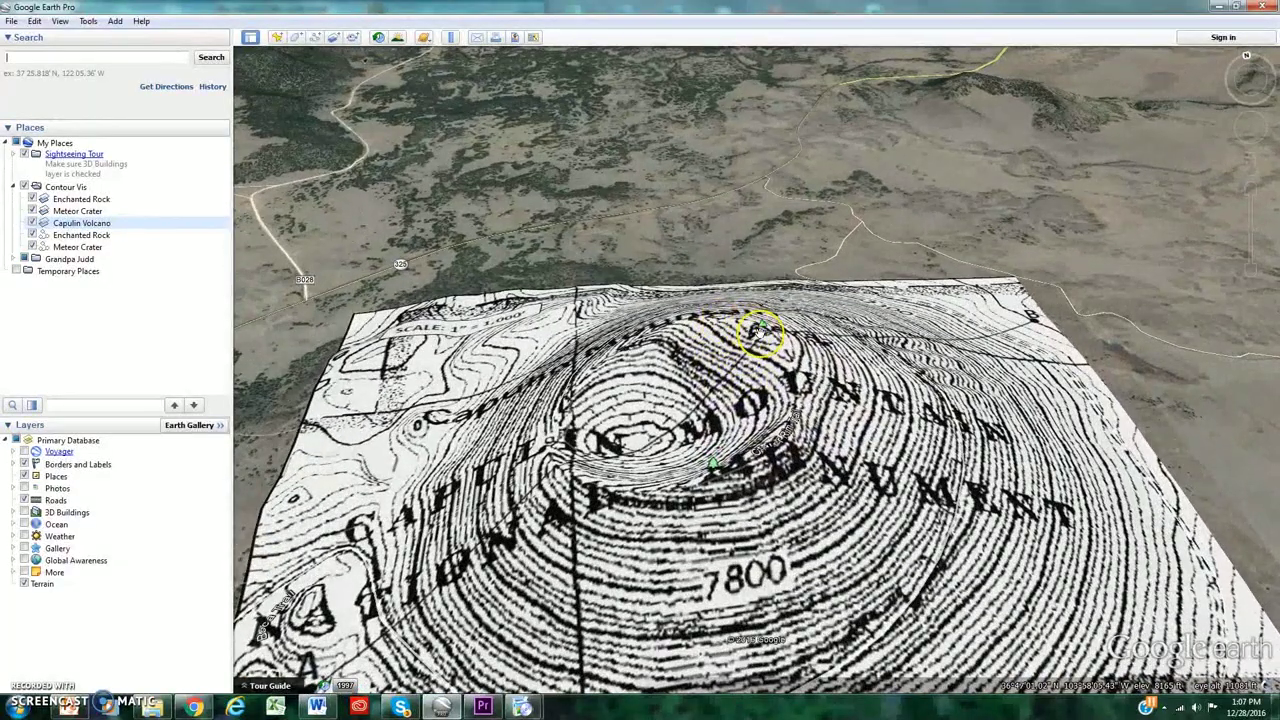
Step: Fade the Capulin Volcano overlay to Clear to check the terrain, restore it mostly opaque, and reset north-up
{"action": "right_click", "coordinate": [82, 223]}
{"action": "left_click", "coordinate": [104, 404]}
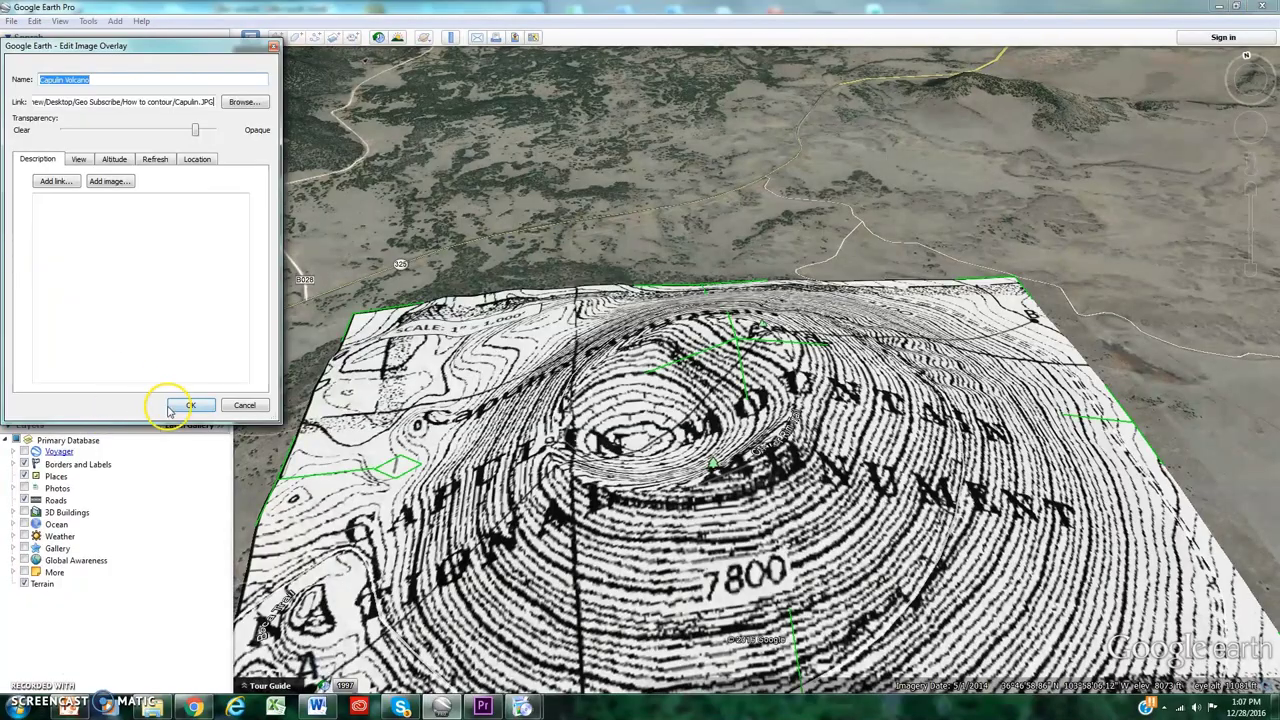
{"action": "left_click_drag", "start_coordinate": [192, 130], "coordinate": [68, 134]}
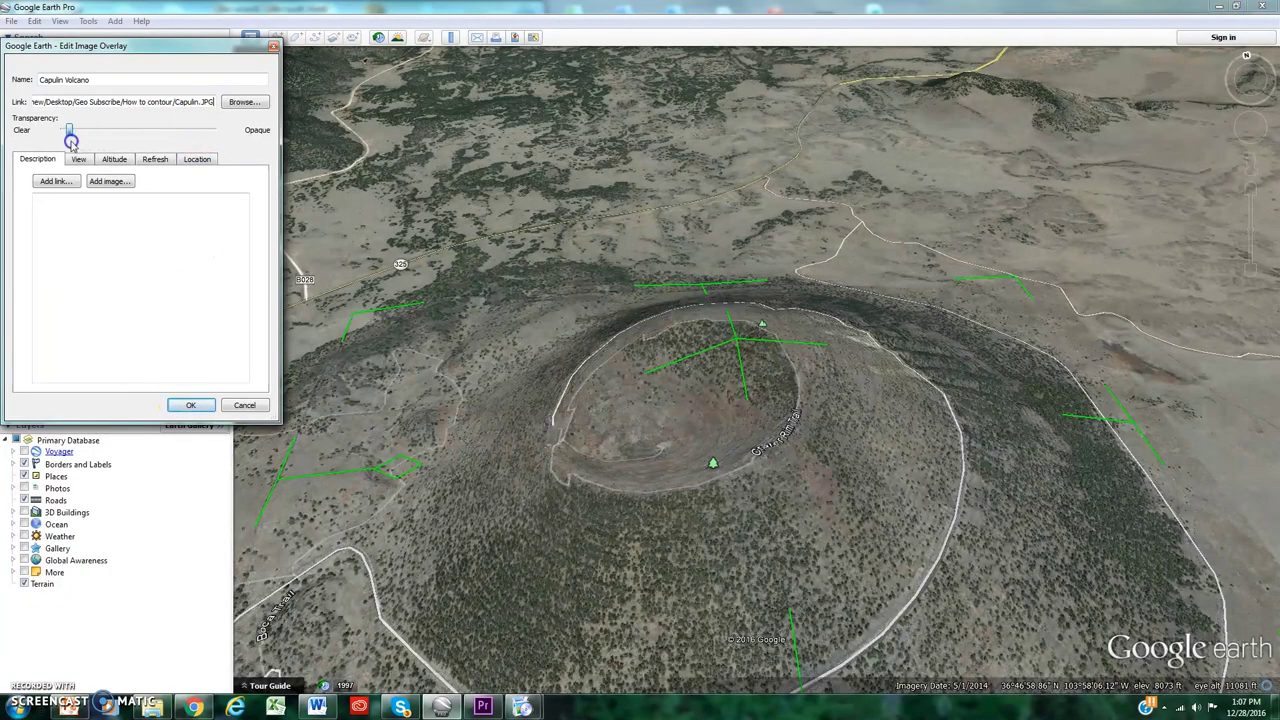
{"action": "mouse_move", "coordinate": [689, 380]}
{"action": "middle_mouse_down"}
{"action": "mouse_move", "coordinate": [858, 466]}
{"action": "mouse_move", "coordinate": [949, 551]}
{"action": "mouse_move", "coordinate": [908, 429]}
{"action": "mouse_move", "coordinate": [903, 352]}
{"action": "middle_mouse_up"}
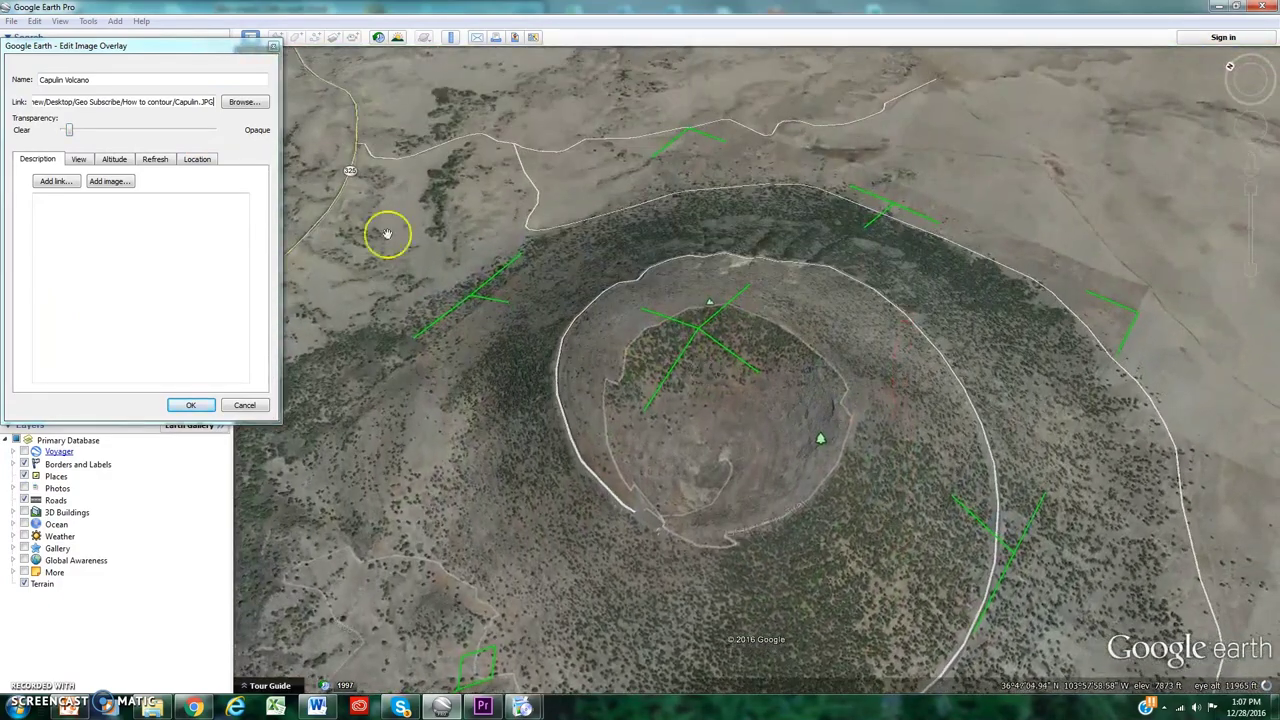
{"action": "left_click_drag", "start_coordinate": [71, 133], "coordinate": [182, 130]}
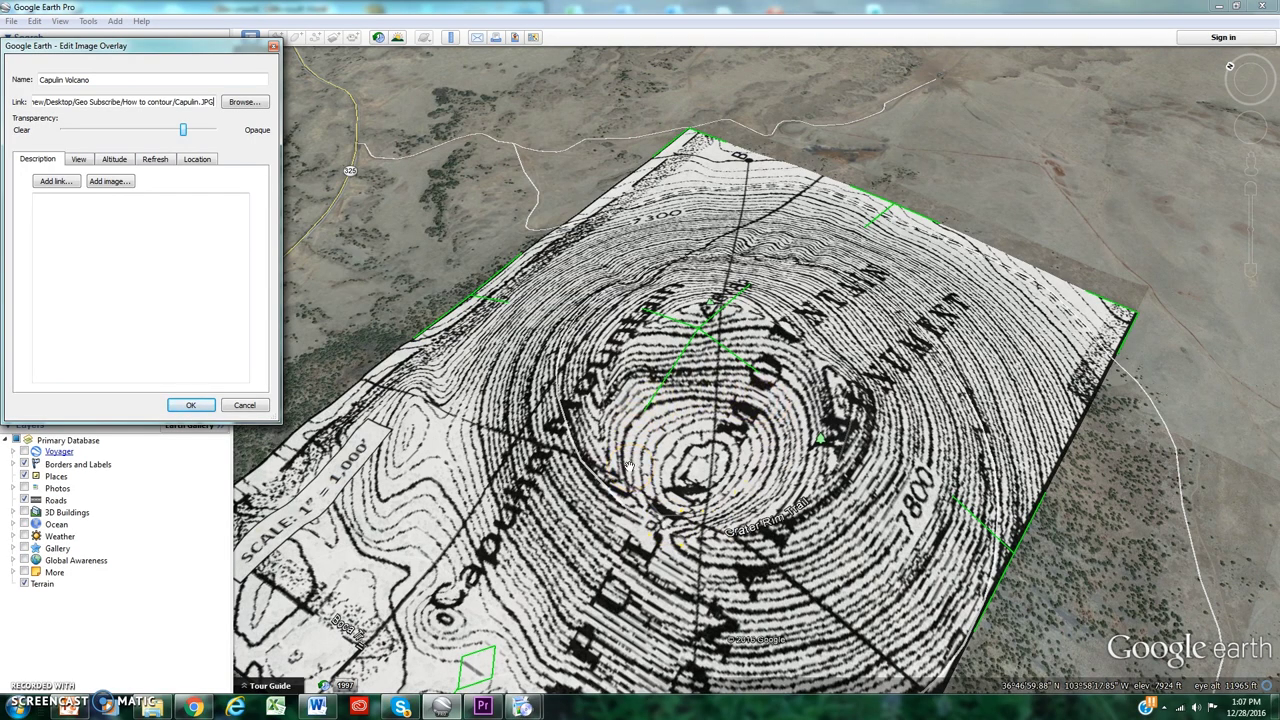
{"action": "scroll", "coordinate": [628, 467], "scroll_direction": "down", "scroll_amount": 3}
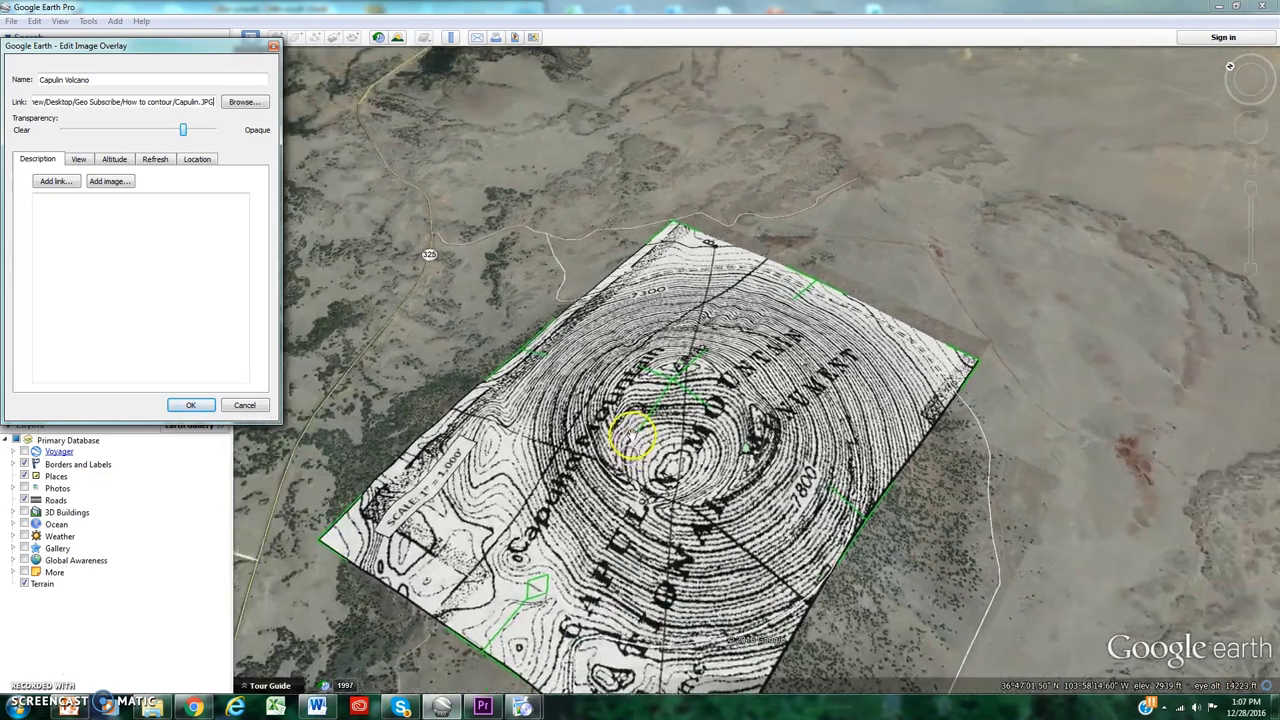
{"action": "scroll", "coordinate": [600, 466], "scroll_direction": "down", "scroll_amount": 3}
{"action": "key", "text": "n"}
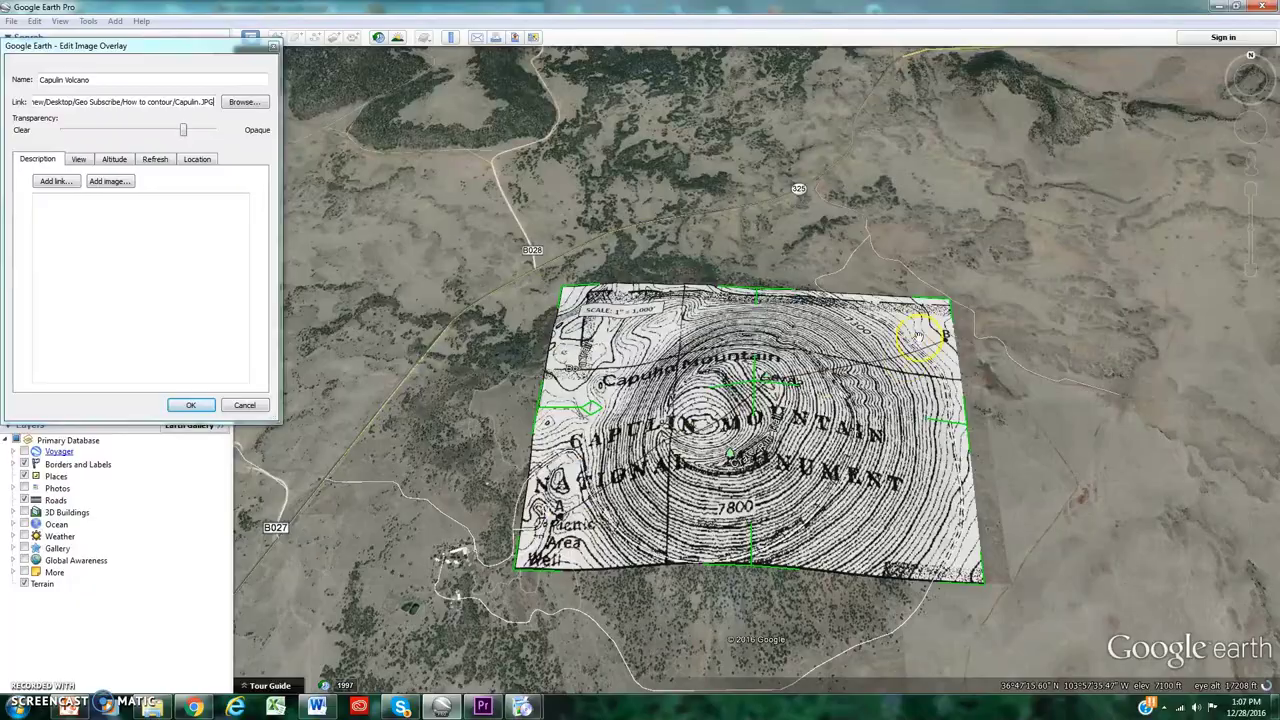
Step: Draw the Capulin Volcano path from the Picnic Area to the overlay's upper-right corner
{"action": "left_click", "coordinate": [190, 405]}
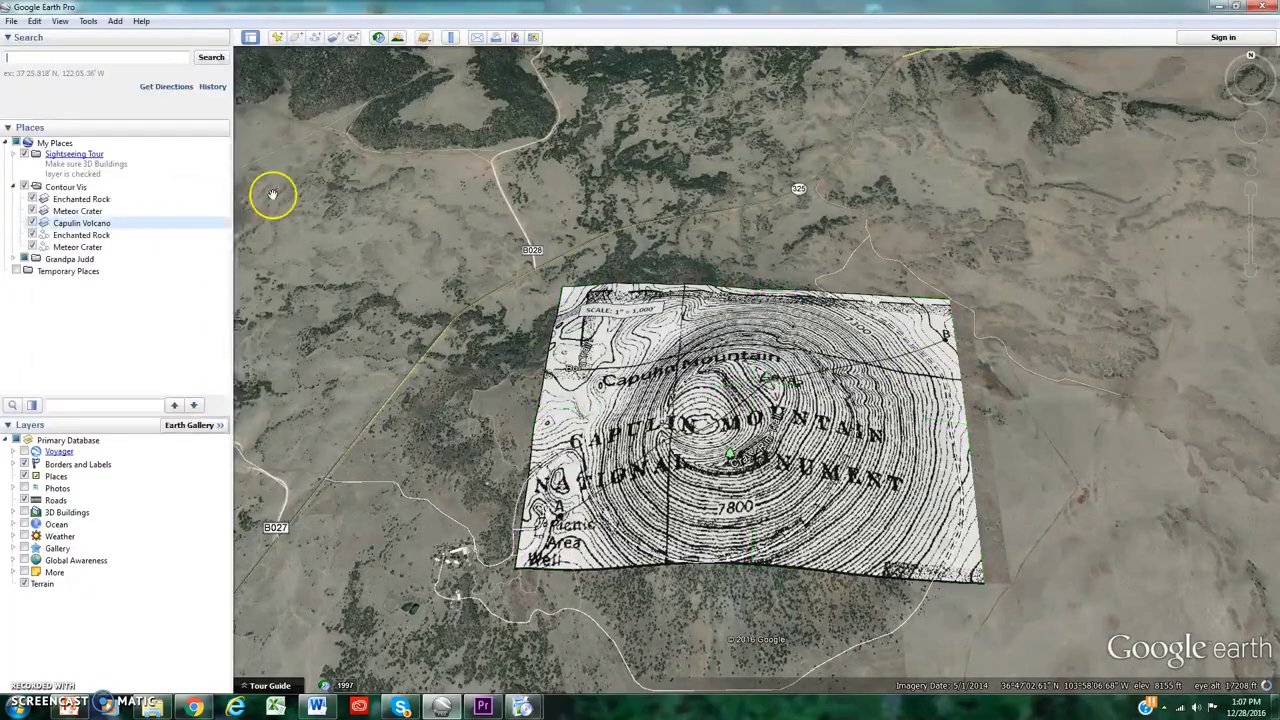
{"action": "left_click", "coordinate": [315, 38]}
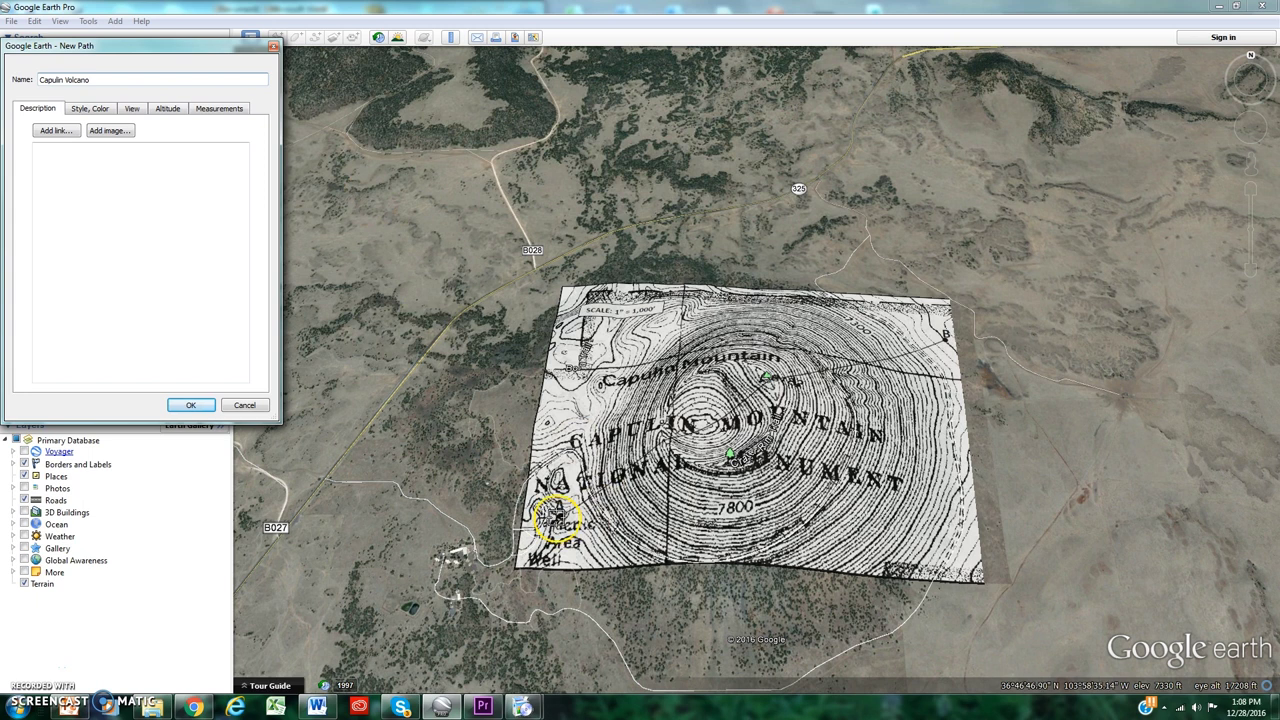
{"action": "left_click", "coordinate": [556, 516]}
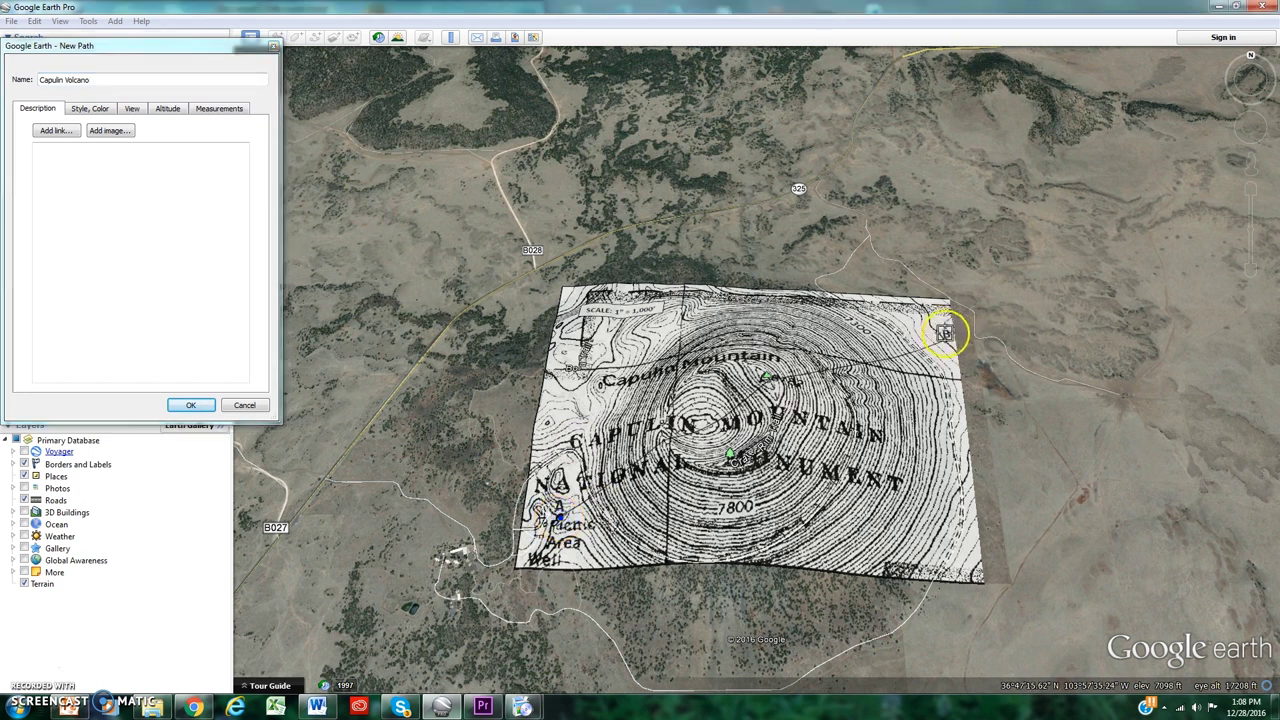
{"action": "left_click", "coordinate": [945, 340]}
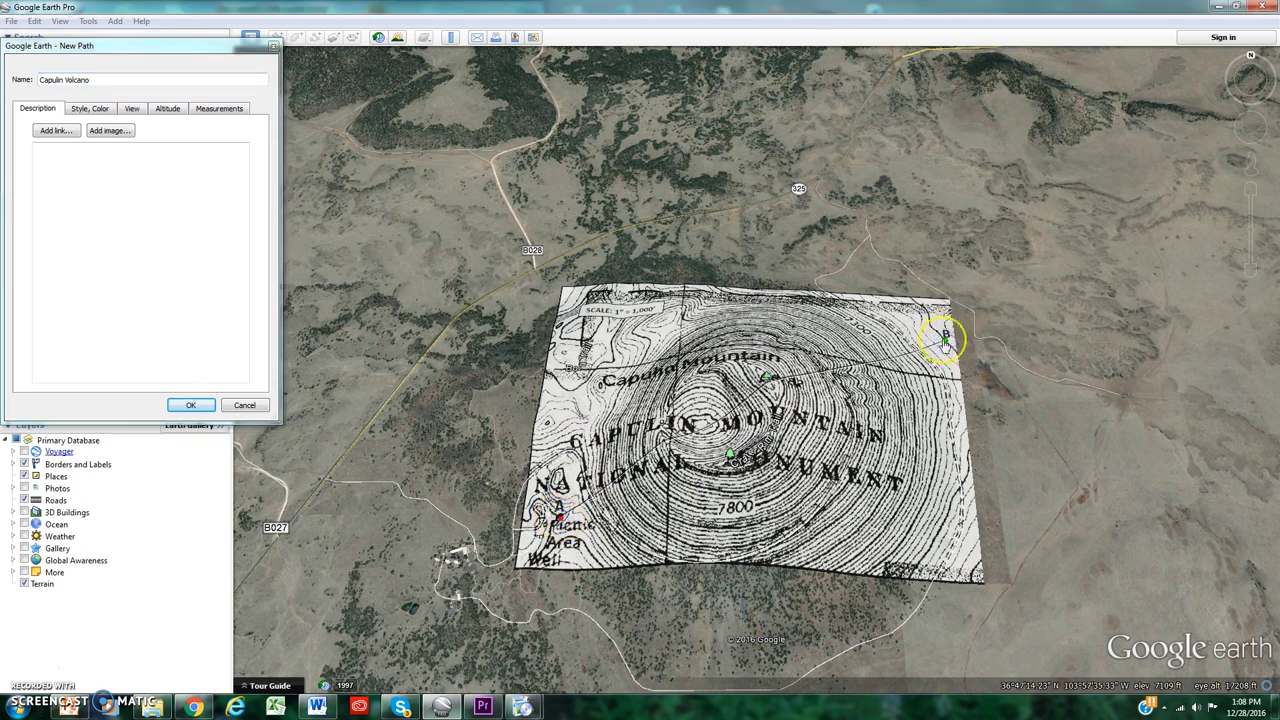
{"action": "left_click", "coordinate": [202, 410]}
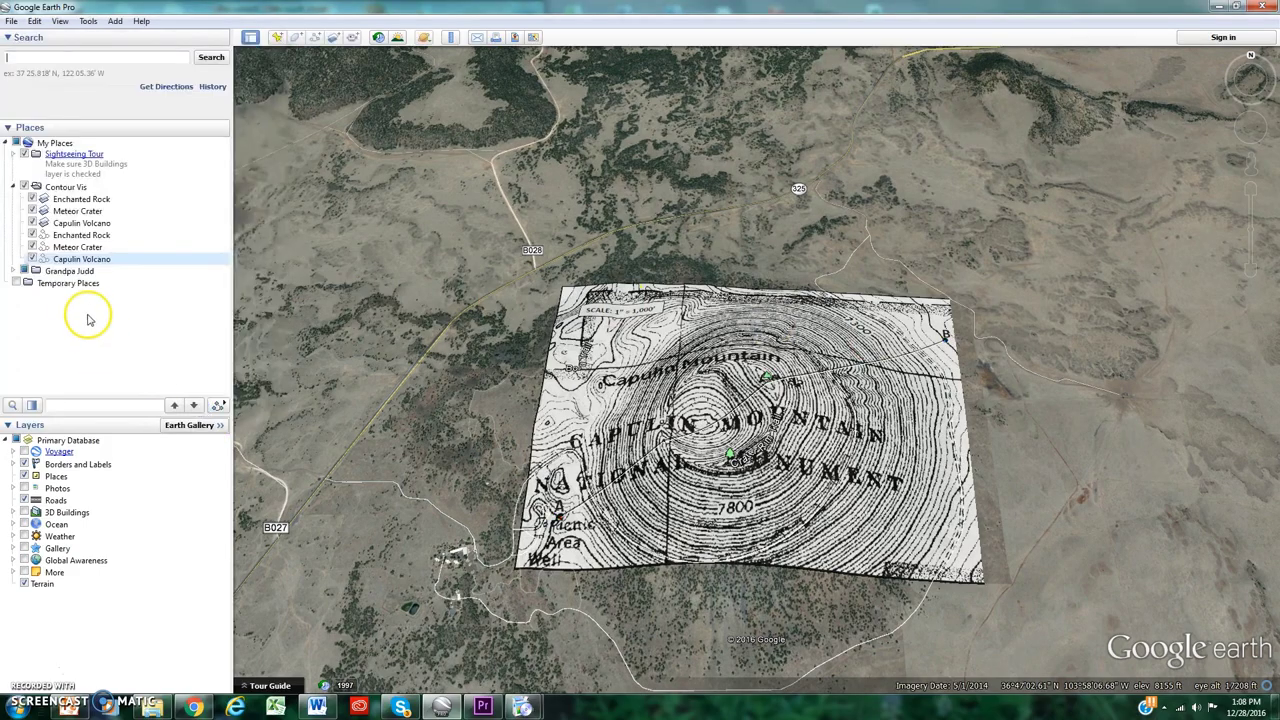
Step: Show the Capulin Volcano path's elevation profile and trace it across the 8165 ft summit
{"action": "right_click", "coordinate": [85, 260]}
{"action": "left_click", "coordinate": [117, 430]}
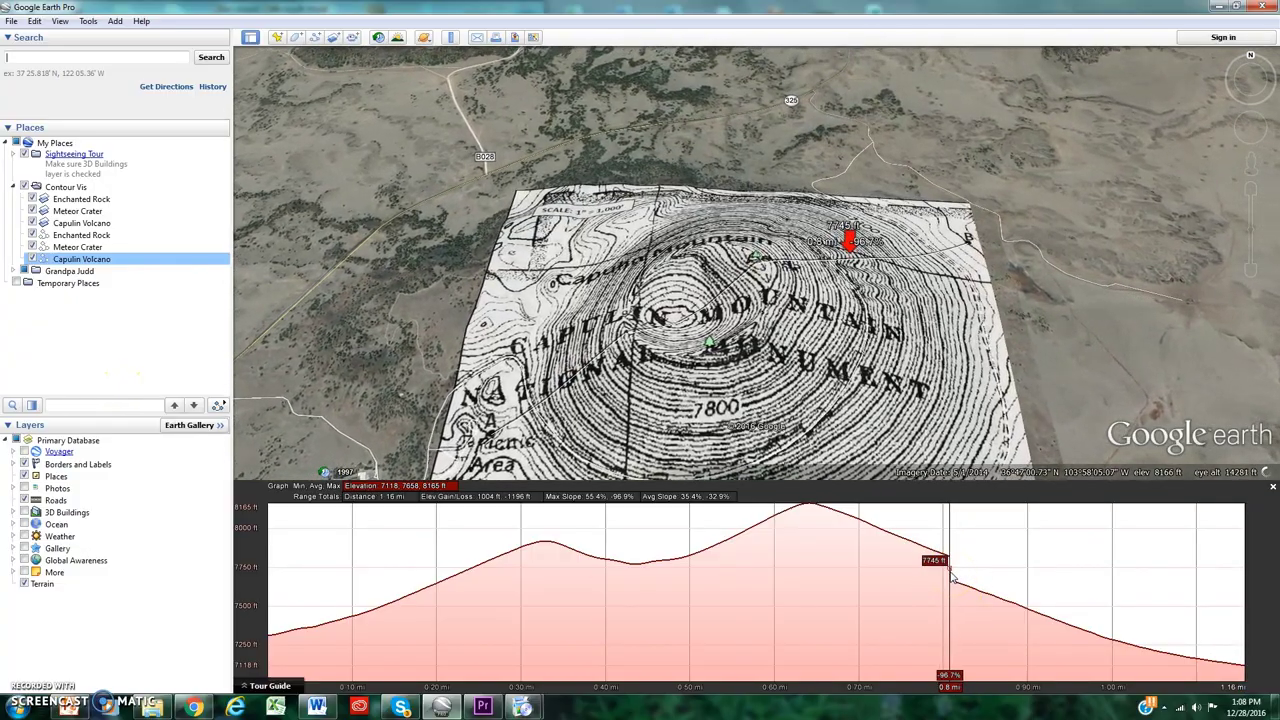
{"action": "mouse_move", "coordinate": [950, 562]}
{"action": "left_mouse_down"}
{"action": "mouse_move", "coordinate": [893, 552]}
{"action": "mouse_move", "coordinate": [434, 600]}
{"action": "mouse_move", "coordinate": [277, 634]}
{"action": "mouse_move", "coordinate": [552, 494]}
{"action": "mouse_move", "coordinate": [592, 545]}
{"action": "mouse_move", "coordinate": [683, 553]}
{"action": "mouse_move", "coordinate": [770, 515]}
{"action": "mouse_move", "coordinate": [840, 515]}
{"action": "mouse_move", "coordinate": [1222, 660]}
{"action": "mouse_move", "coordinate": [1113, 632]}
{"action": "left_mouse_up"}
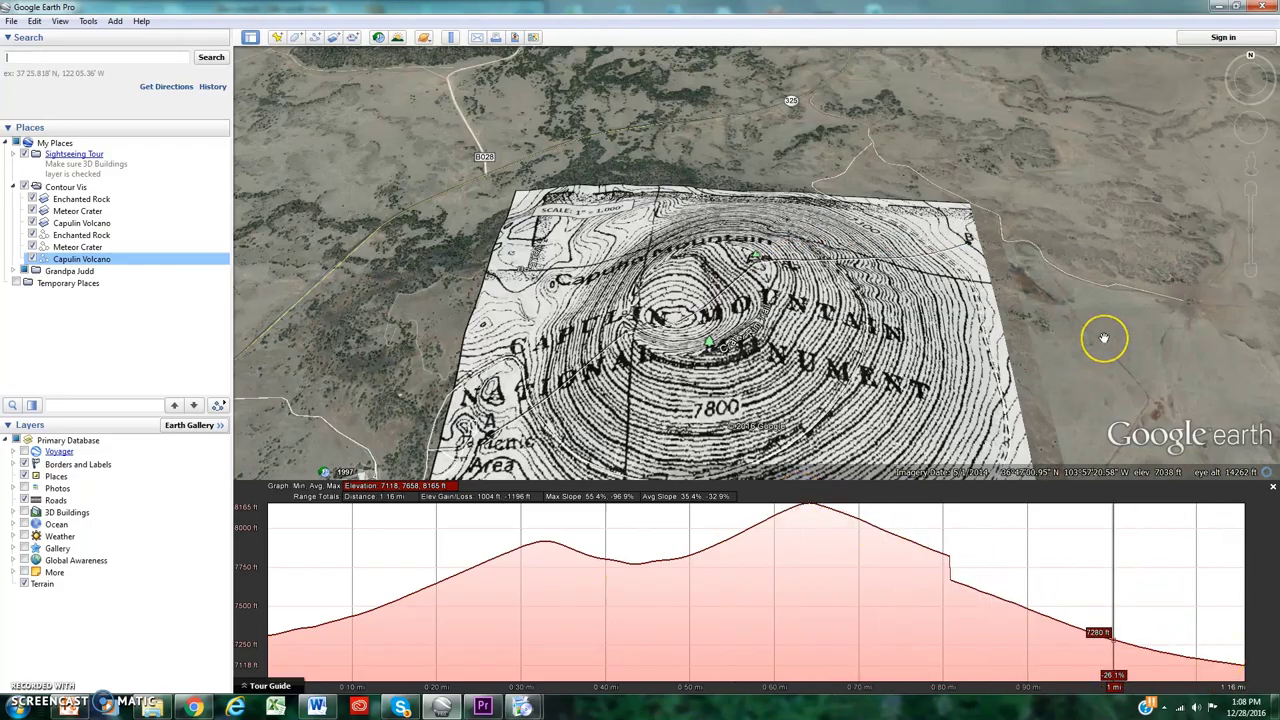